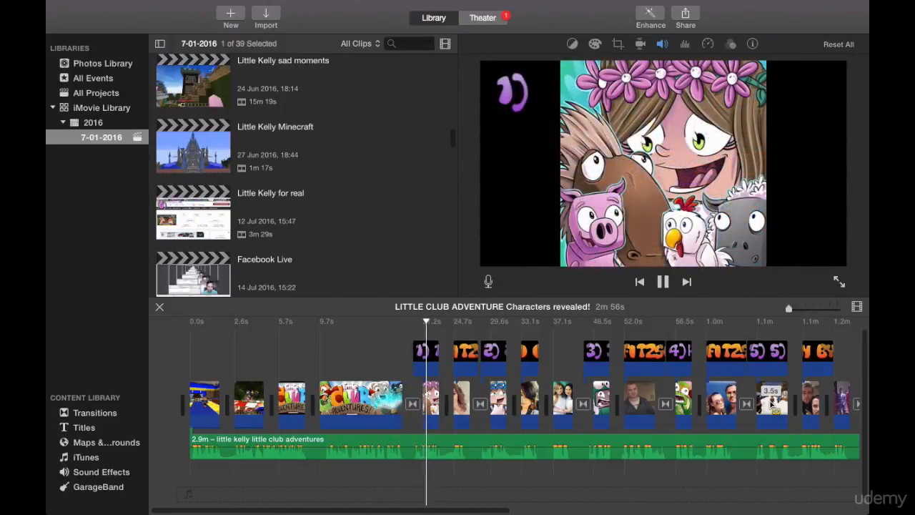
Stop the playback and examine the character, banner and opening clips on the timeline.
{"action": "left_click", "coordinate": [664, 283]}
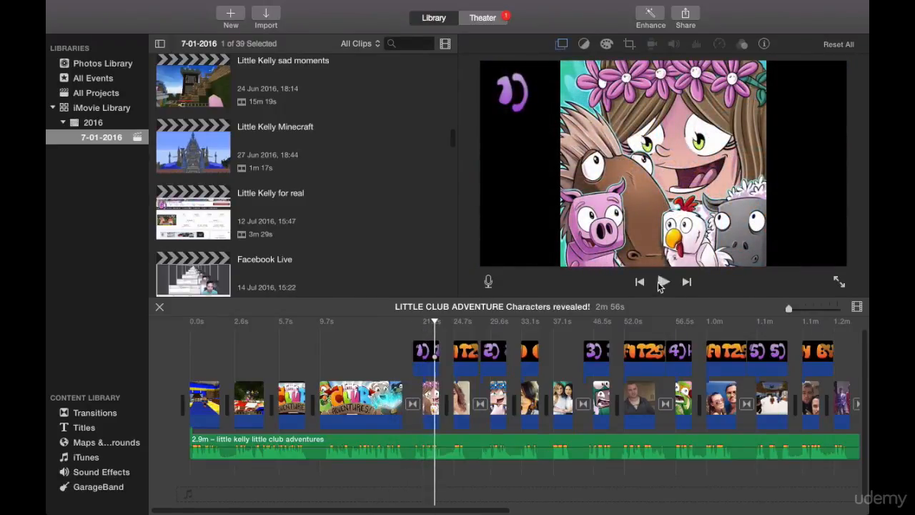
{"action": "left_click_drag", "start_coordinate": [865, 346], "coordinate": [864, 334]}
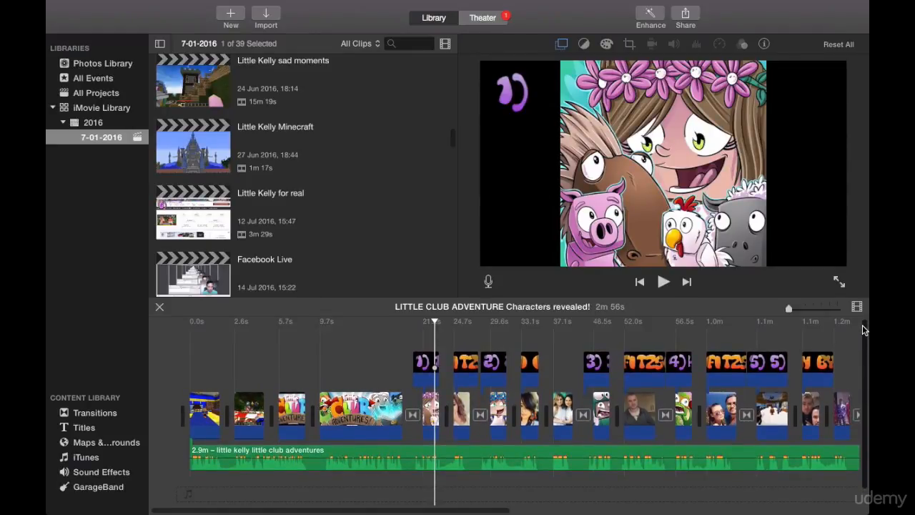
{"action": "left_click_drag", "start_coordinate": [862, 328], "coordinate": [863, 331]}
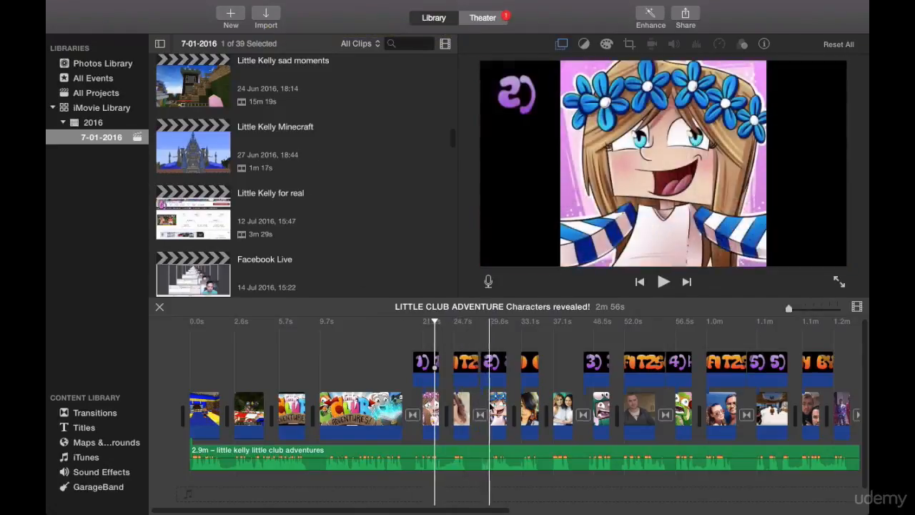
{"action": "left_click", "coordinate": [500, 406]}
{"action": "left_click", "coordinate": [461, 406]}
{"action": "left_click", "coordinate": [426, 406]}
{"action": "left_click", "coordinate": [352, 409]}
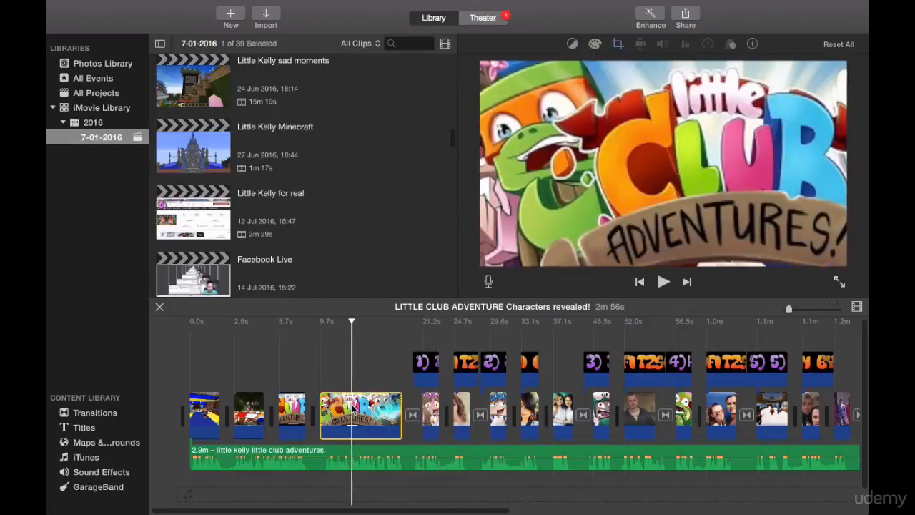
{"action": "left_click", "coordinate": [212, 414]}
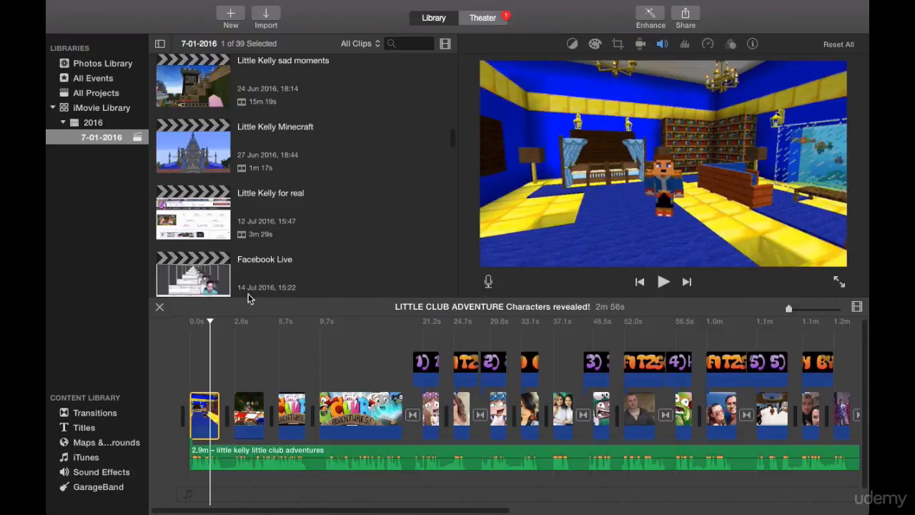
Import the "evil little kelly" image from Downloads and insert it on the timeline right after the wide Little Club Adventures banner clip.
{"action": "left_click_drag", "start_coordinate": [451, 136], "coordinate": [451, 318]}
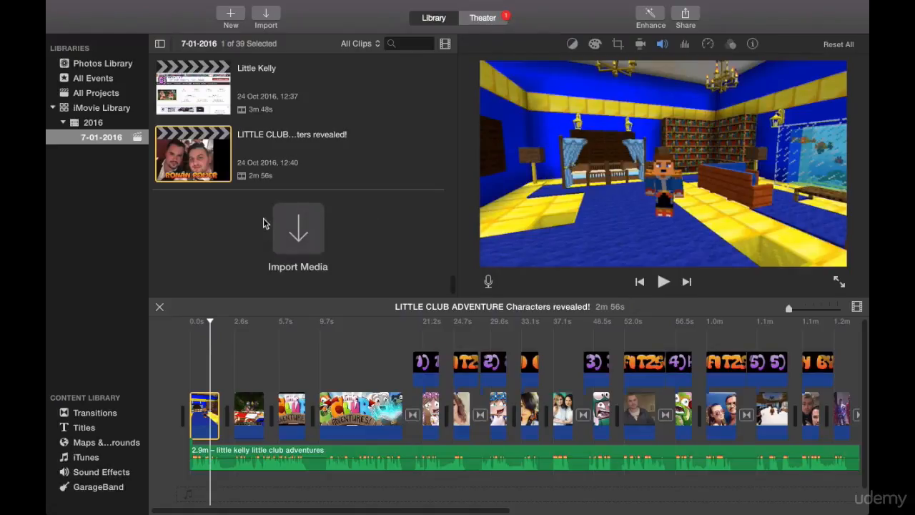
{"action": "left_click", "coordinate": [213, 221]}
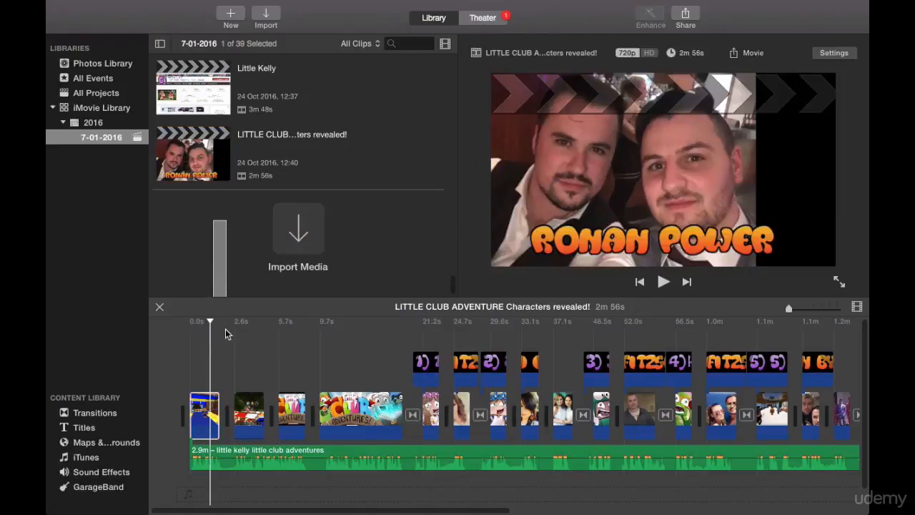
{"action": "left_click_drag", "start_coordinate": [216, 246], "coordinate": [216, 250]}
{"action": "left_click", "coordinate": [209, 414]}
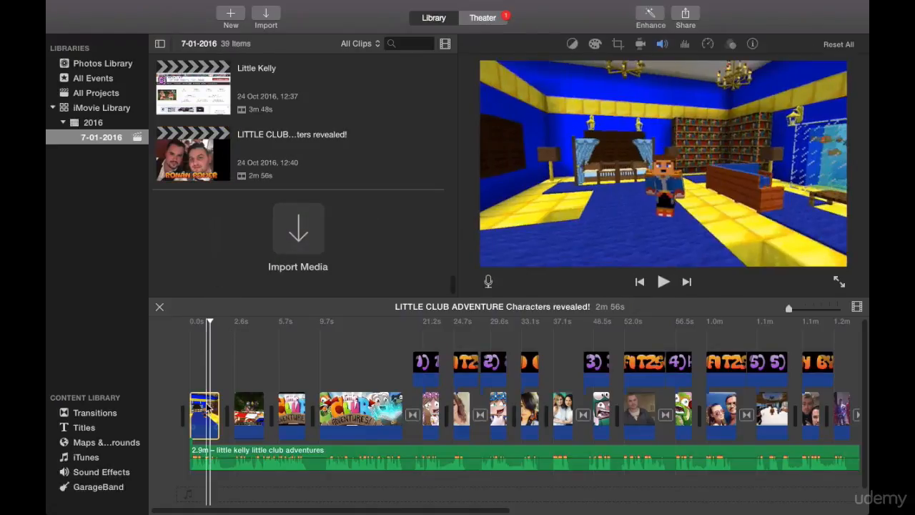
{"action": "left_click", "coordinate": [298, 241]}
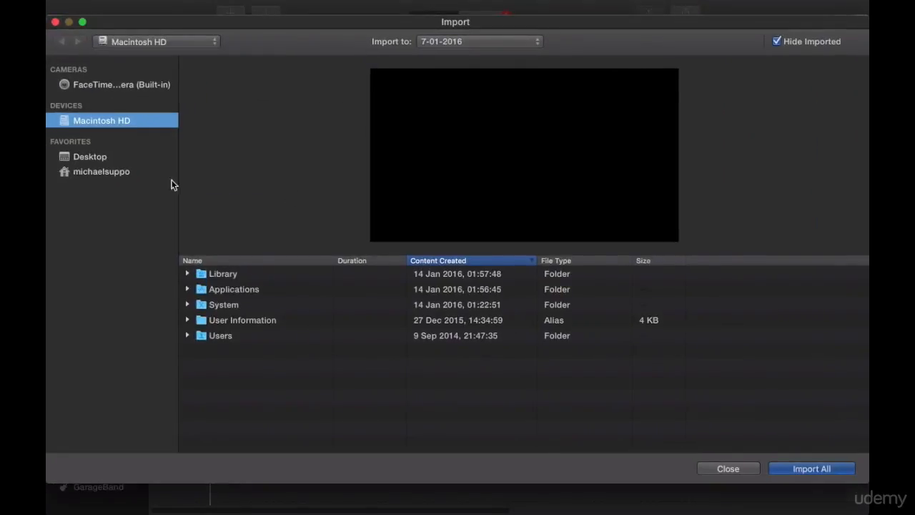
{"action": "left_click", "coordinate": [93, 157]}
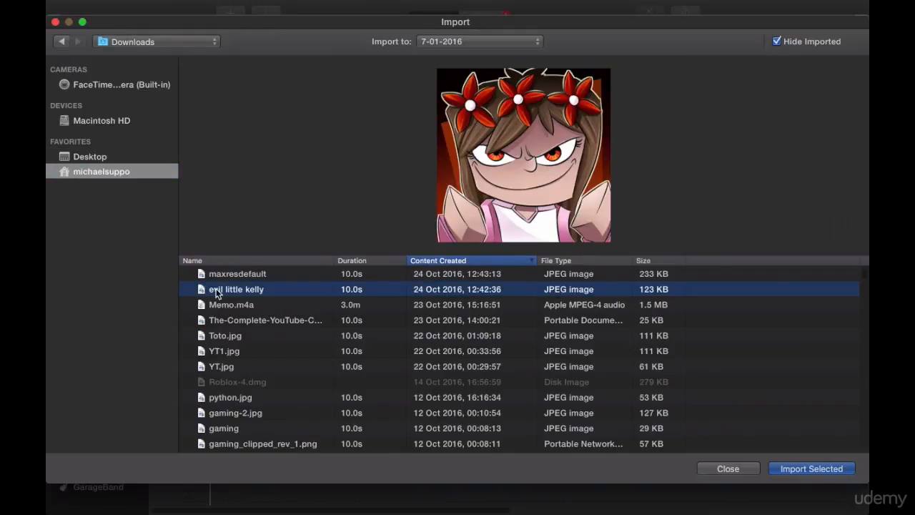
{"action": "double_click", "coordinate": [216, 292]}
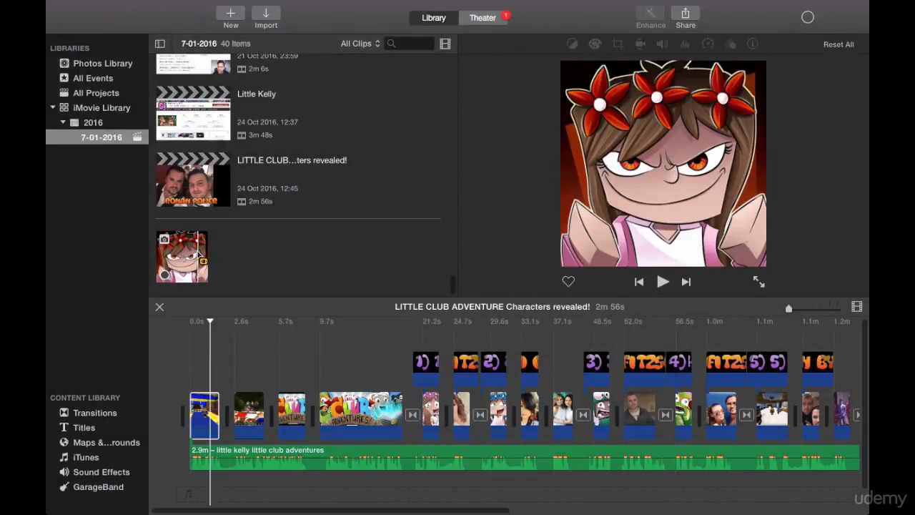
{"action": "left_click", "coordinate": [205, 263]}
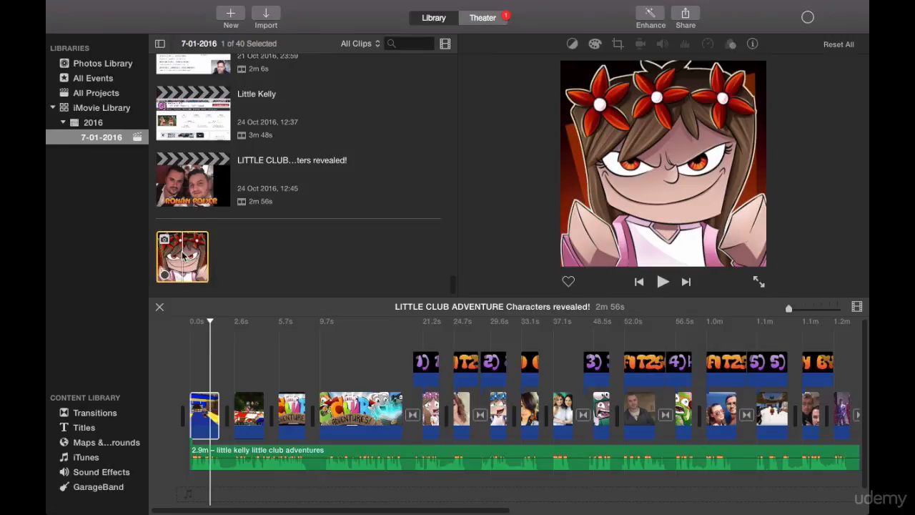
{"action": "left_click_drag", "start_coordinate": [309, 294], "coordinate": [407, 410]}
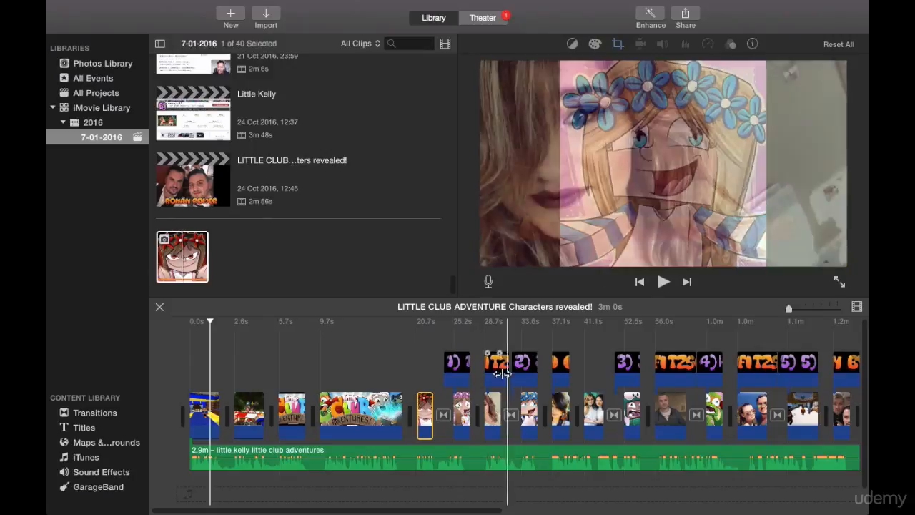
Set the inserted evil little kelly image's crop style to Fit.
{"action": "left_click", "coordinate": [421, 413]}
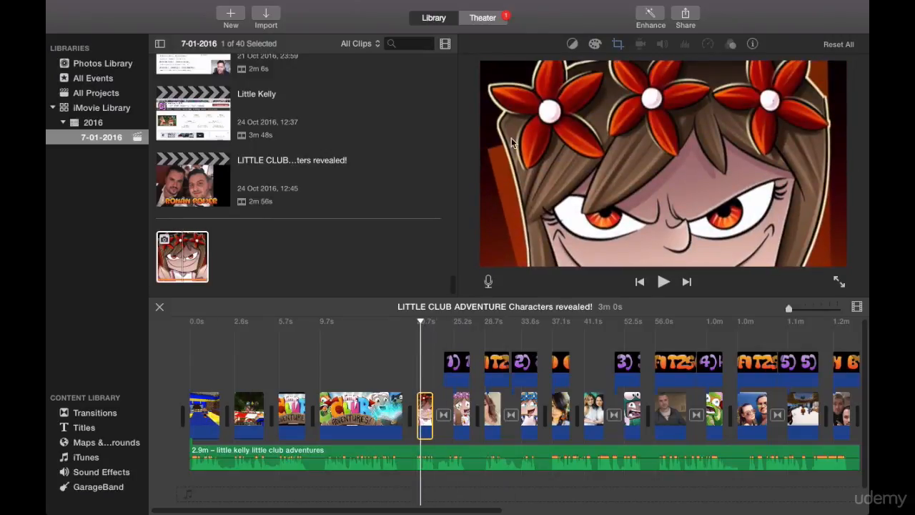
{"action": "left_click", "coordinate": [618, 44]}
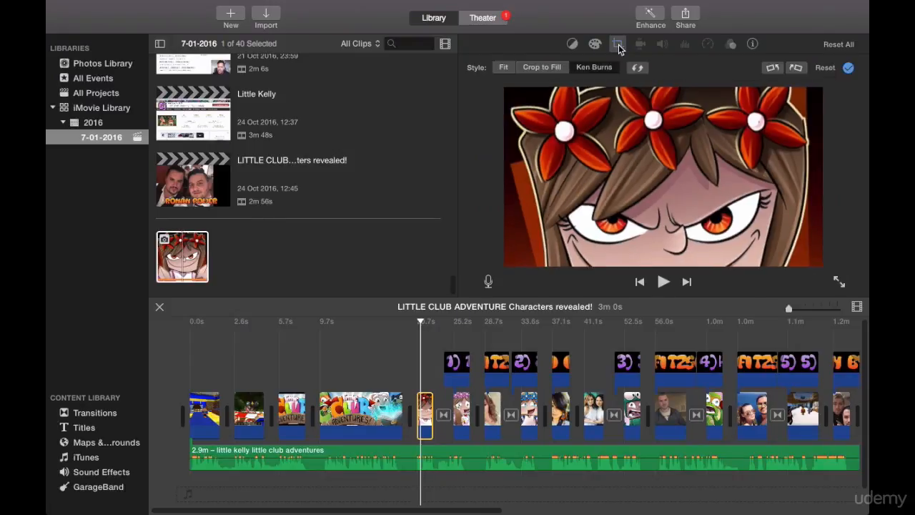
{"action": "left_click", "coordinate": [549, 67]}
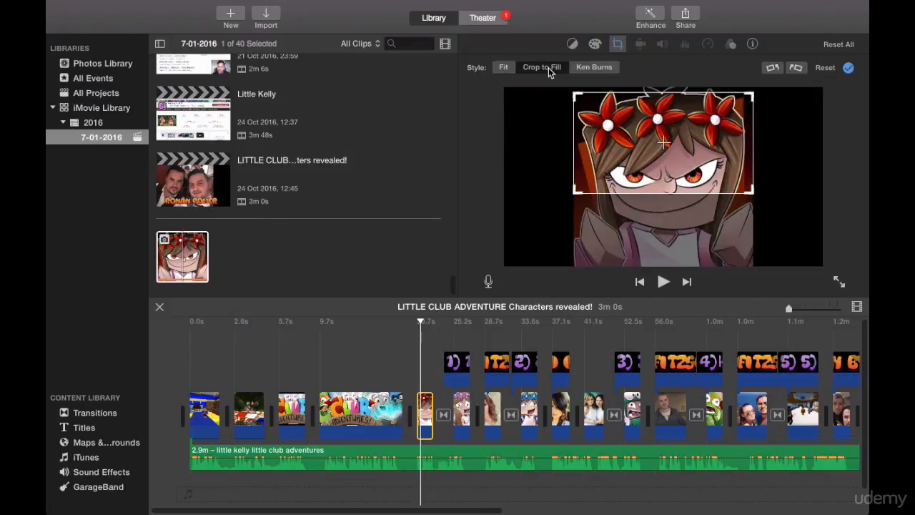
{"action": "mouse_move", "coordinate": [627, 143]}
{"action": "left_mouse_down"}
{"action": "mouse_move", "coordinate": [630, 164]}
{"action": "mouse_move", "coordinate": [631, 148]}
{"action": "left_mouse_up"}
{"action": "left_click", "coordinate": [503, 67]}
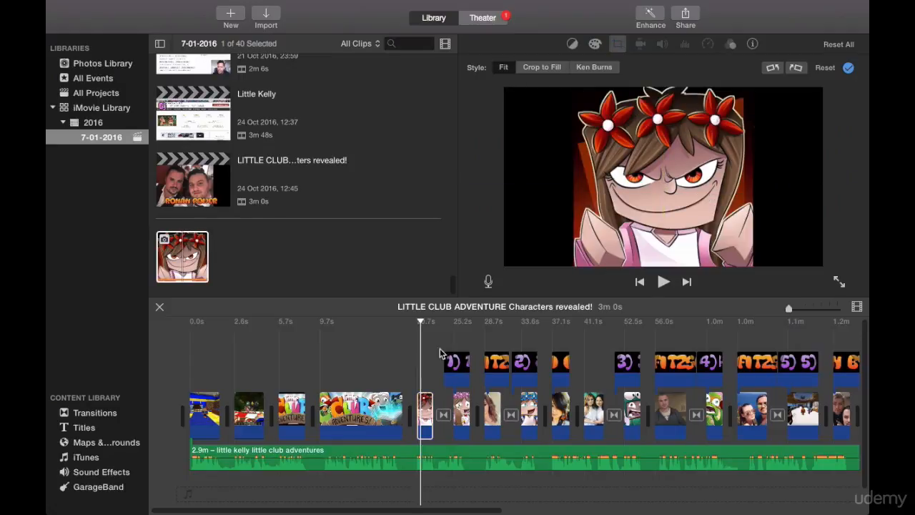
{"action": "left_click", "coordinate": [401, 382]}
{"action": "left_click", "coordinate": [663, 282]}
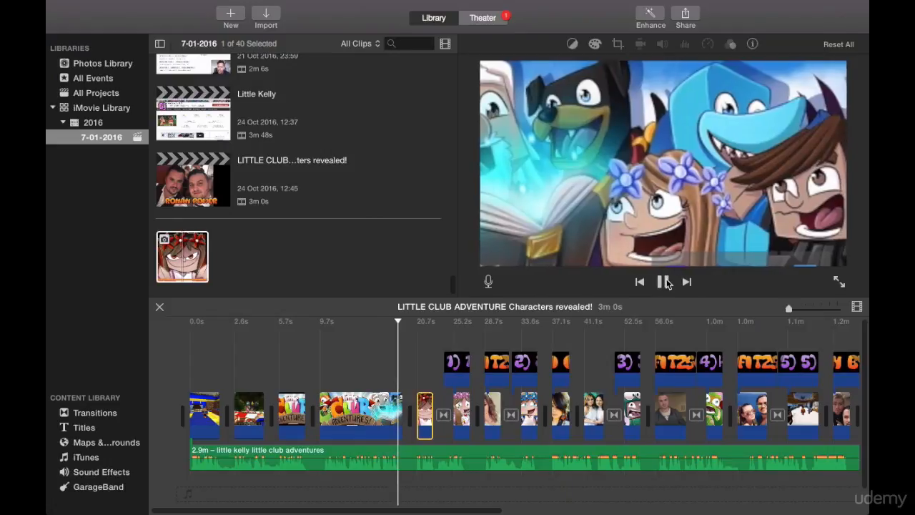
{"action": "left_click", "coordinate": [663, 282]}
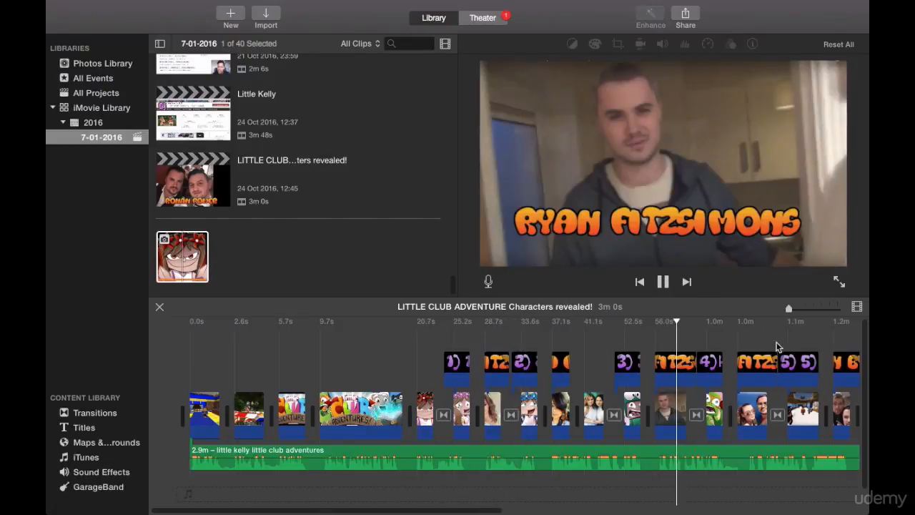
{"action": "left_click", "coordinate": [740, 338]}
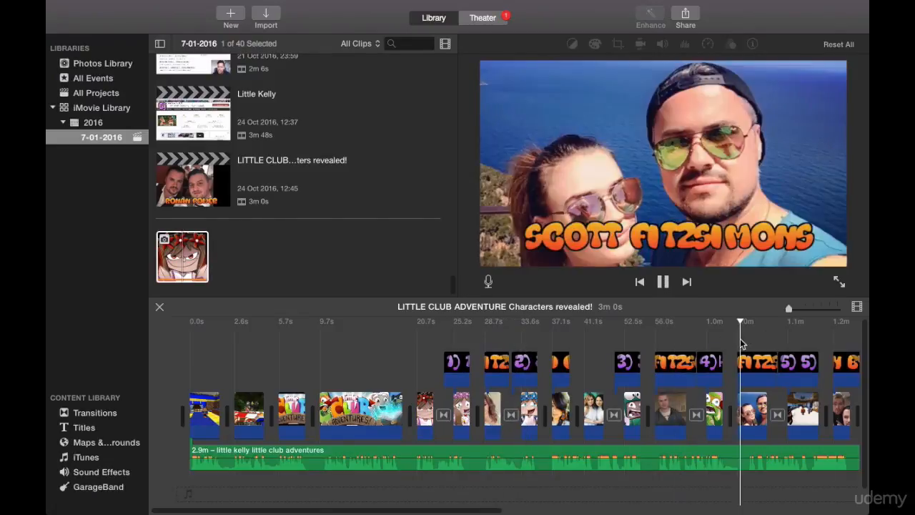
{"action": "left_click", "coordinate": [663, 283]}
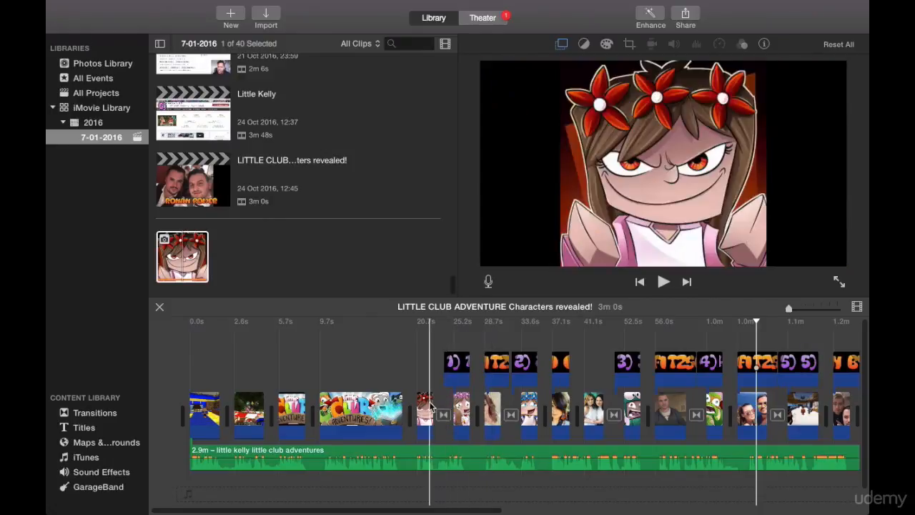
Apply the Ken Burns style to the evil little kelly image and frame its End area tightly around the face.
{"action": "left_click", "coordinate": [492, 405]}
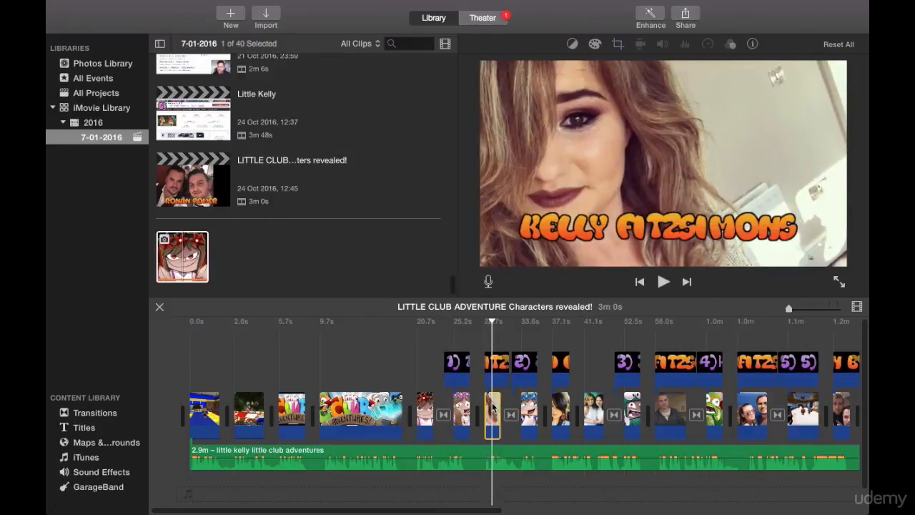
{"action": "left_click", "coordinate": [618, 44]}
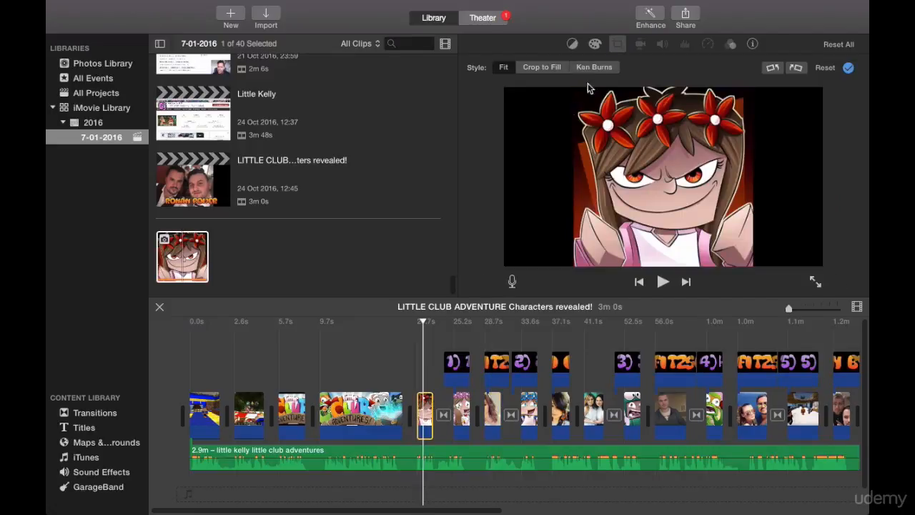
{"action": "left_click", "coordinate": [594, 67]}
{"action": "mouse_move", "coordinate": [680, 120]}
{"action": "left_mouse_down"}
{"action": "mouse_move", "coordinate": [680, 128]}
{"action": "mouse_move", "coordinate": [681, 114]}
{"action": "left_mouse_up"}
{"action": "mouse_move", "coordinate": [674, 223]}
{"action": "left_mouse_down"}
{"action": "mouse_move", "coordinate": [674, 232]}
{"action": "mouse_move", "coordinate": [674, 207]}
{"action": "left_mouse_up"}
{"action": "left_click_drag", "start_coordinate": [579, 240], "coordinate": [605, 212]}
{"action": "left_click_drag", "start_coordinate": [682, 206], "coordinate": [658, 201]}
Enlarge the Ken Burns Start frame of the evil little kelly image to cover the full picture area.
{"action": "left_click", "coordinate": [584, 178]}
{"action": "left_click_drag", "start_coordinate": [574, 187], "coordinate": [554, 232]}
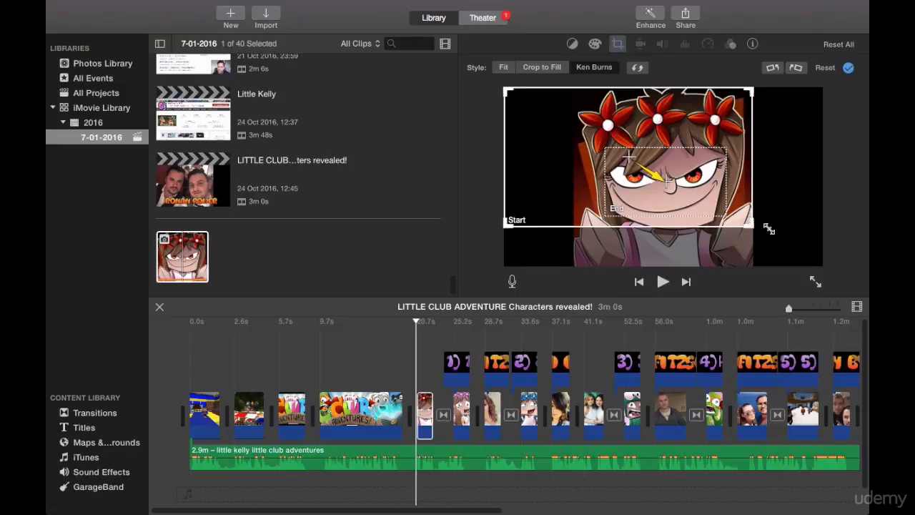
{"action": "left_click_drag", "start_coordinate": [768, 228], "coordinate": [826, 271]}
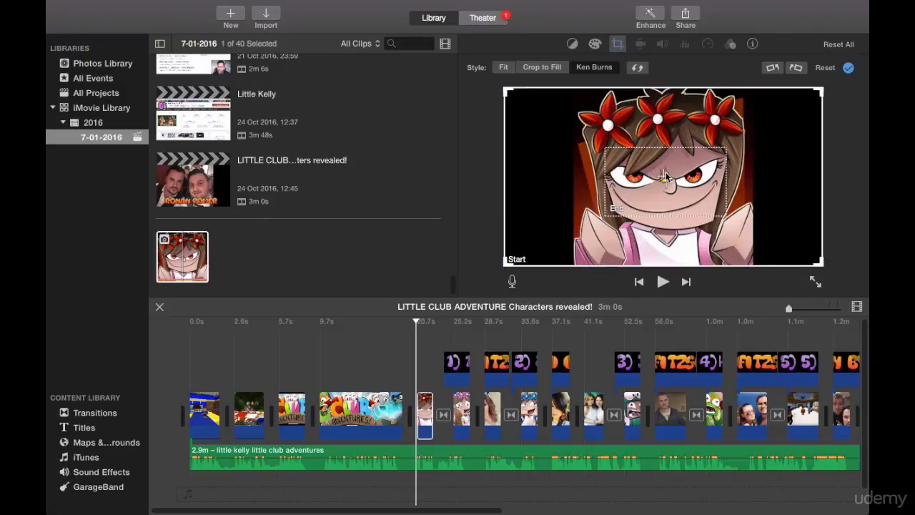
Play the end of the banner clip and the evil little kelly image to check the Ken Burns zoom.
{"action": "left_click", "coordinate": [398, 379]}
{"action": "left_click", "coordinate": [664, 282]}
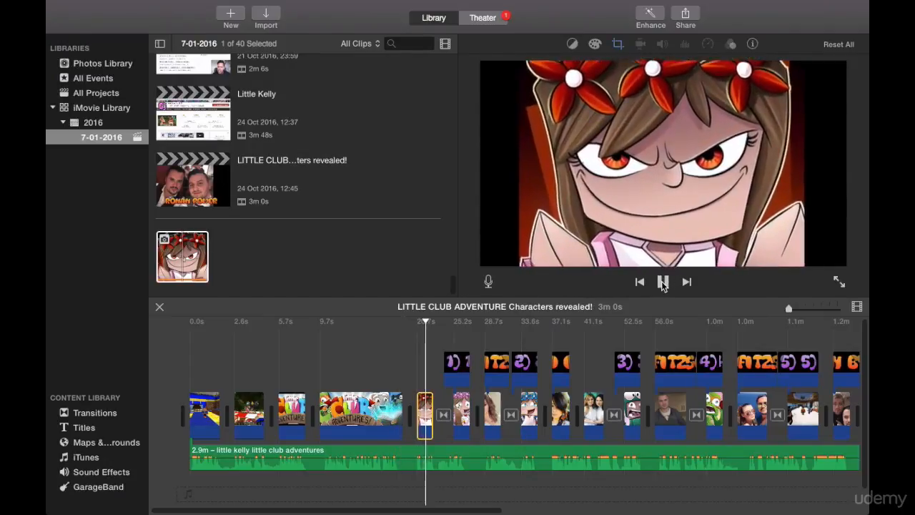
{"action": "left_click", "coordinate": [663, 283]}
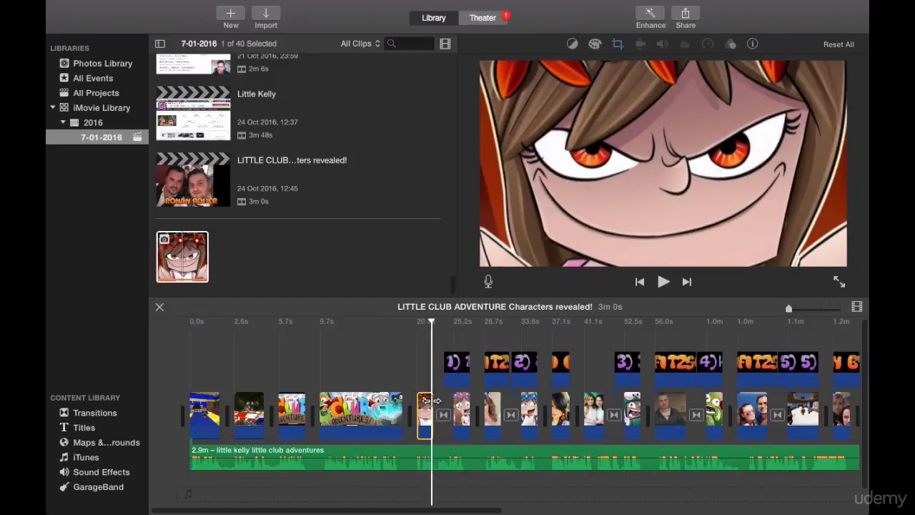
Adjust the end of the evil little kelly clip to about 3.5 s and slightly shorten the opening clip.
{"action": "mouse_move", "coordinate": [434, 400]}
{"action": "left_mouse_down"}
{"action": "mouse_move", "coordinate": [443, 399]}
{"action": "mouse_move", "coordinate": [430, 399]}
{"action": "left_mouse_up"}
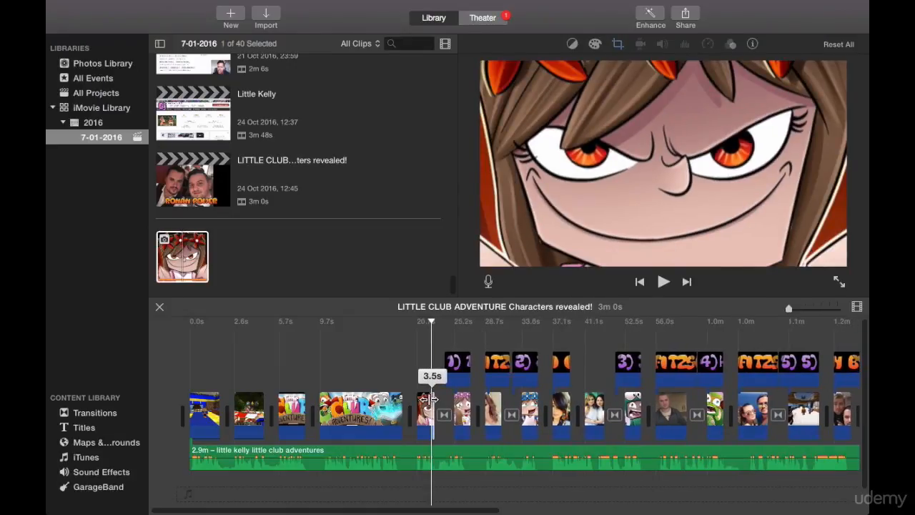
{"action": "left_click_drag", "start_coordinate": [427, 399], "coordinate": [427, 399]}
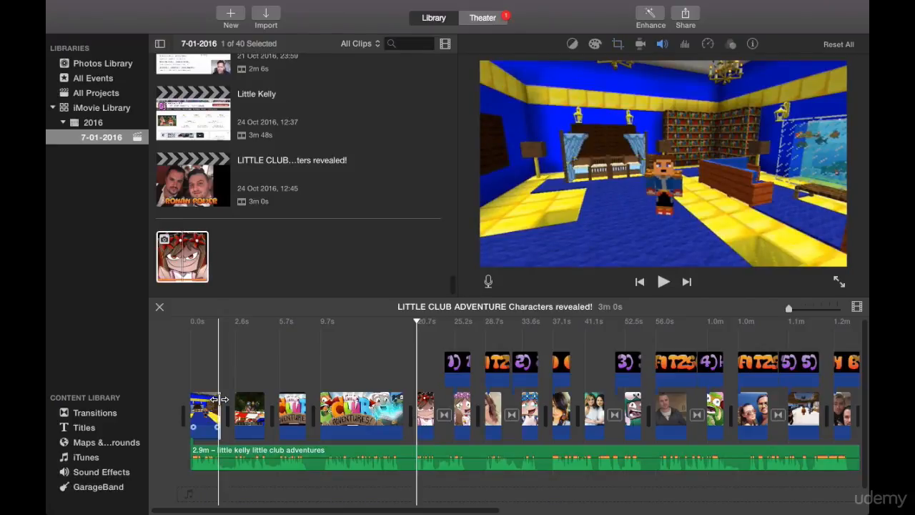
{"action": "left_click_drag", "start_coordinate": [218, 399], "coordinate": [177, 401]}
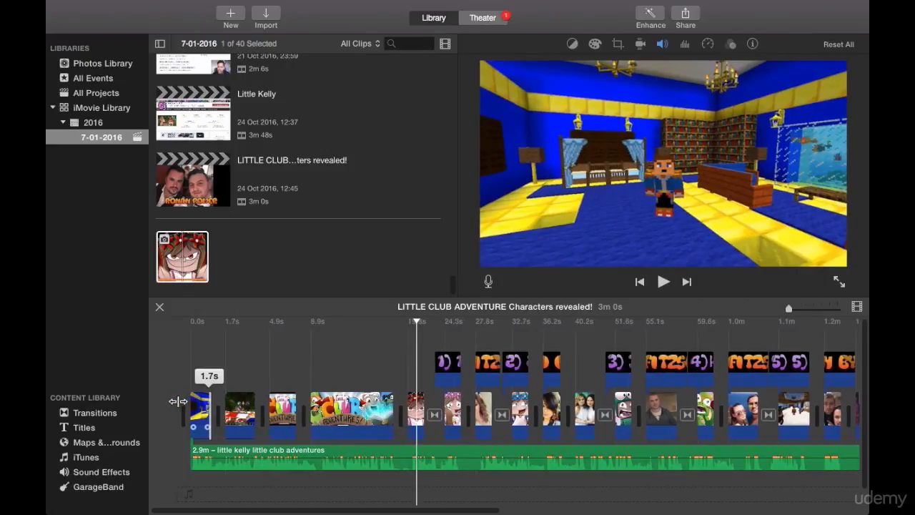
{"action": "left_click_drag", "start_coordinate": [183, 401], "coordinate": [211, 401]}
Play the movie from the beginning through the opening clips to review the trimmed start.
{"action": "left_click", "coordinate": [186, 378]}
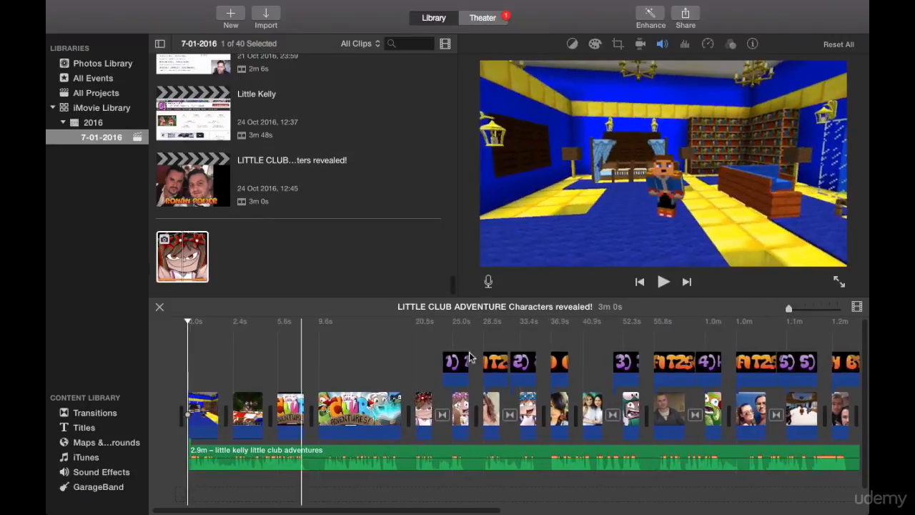
{"action": "left_click", "coordinate": [664, 282]}
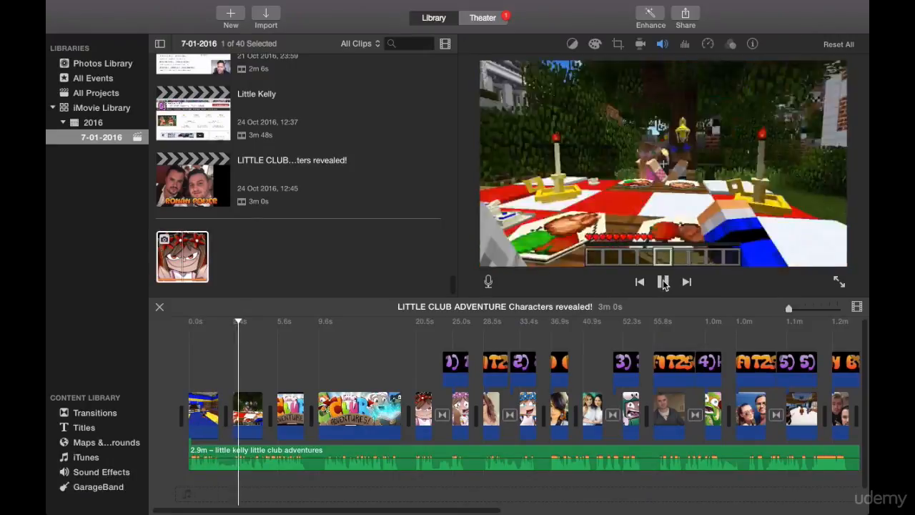
{"action": "left_click", "coordinate": [663, 281]}
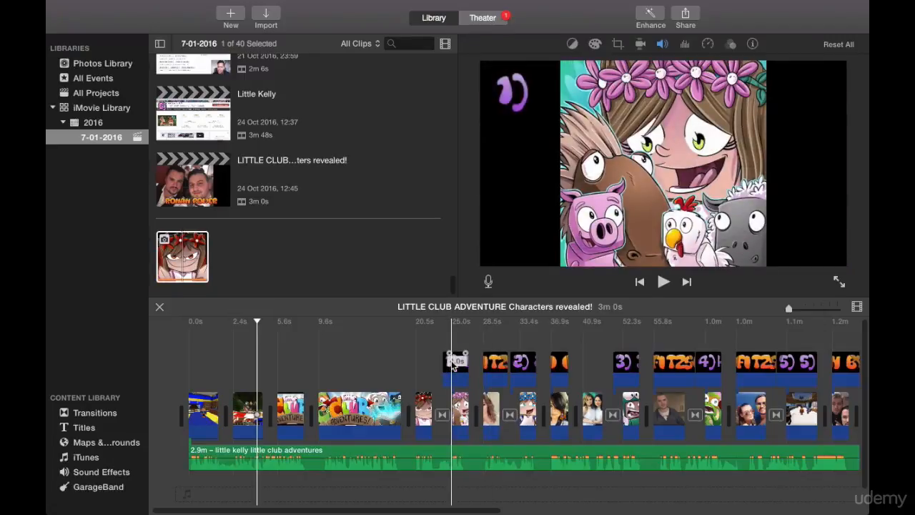
Select the first numbered character image on the timeline and exit full-screen mode.
{"action": "left_click", "coordinate": [459, 402]}
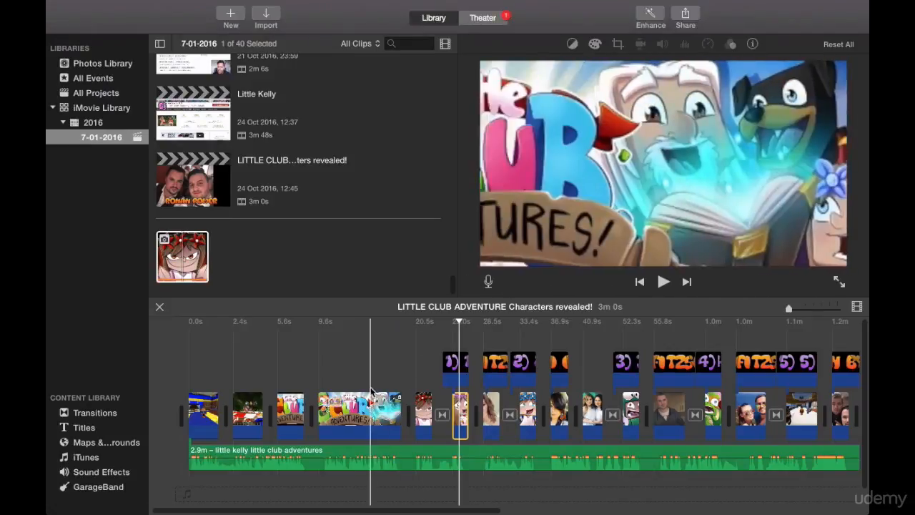
{"action": "key", "text": "ctrl+super+f"}
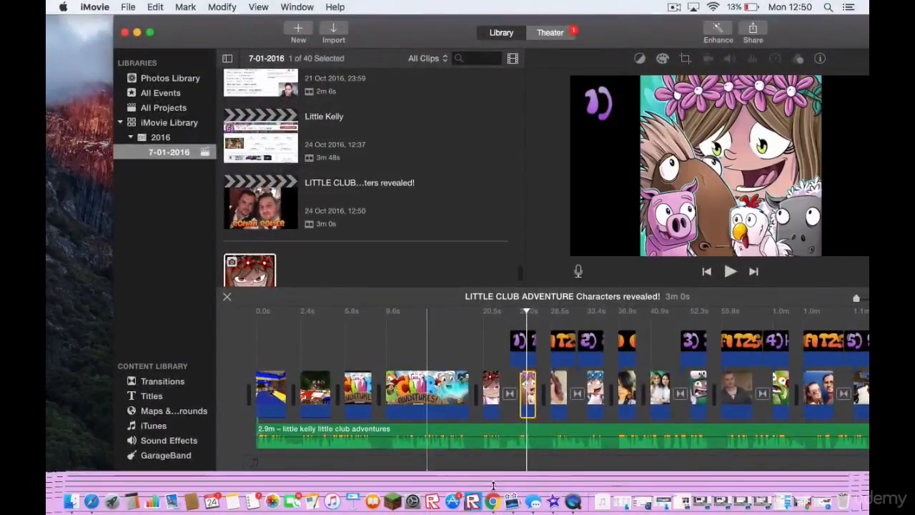
Switch to Chrome and start a logo in the Fun style on cooltext.com with the text "1)".
{"action": "left_click", "coordinate": [493, 502]}
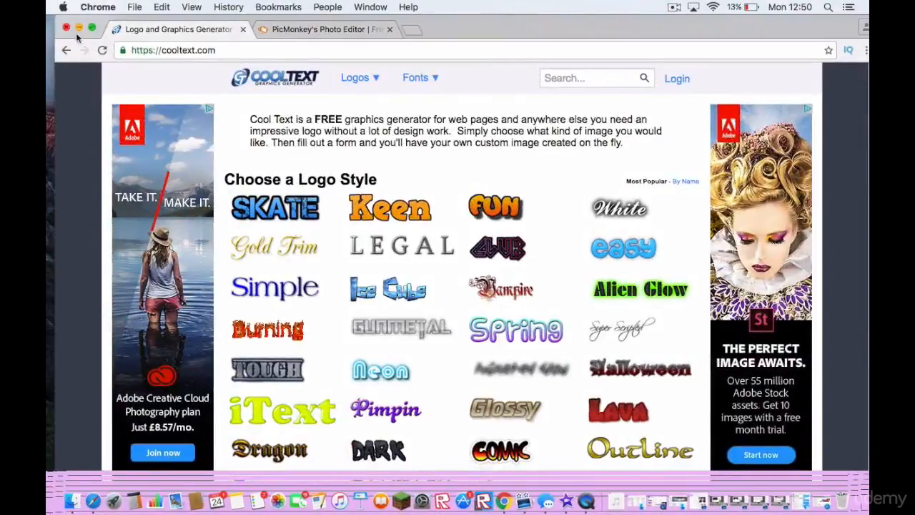
{"action": "left_click", "coordinate": [93, 27]}
{"action": "left_click_drag", "start_coordinate": [221, 35], "coordinate": [151, 36]}
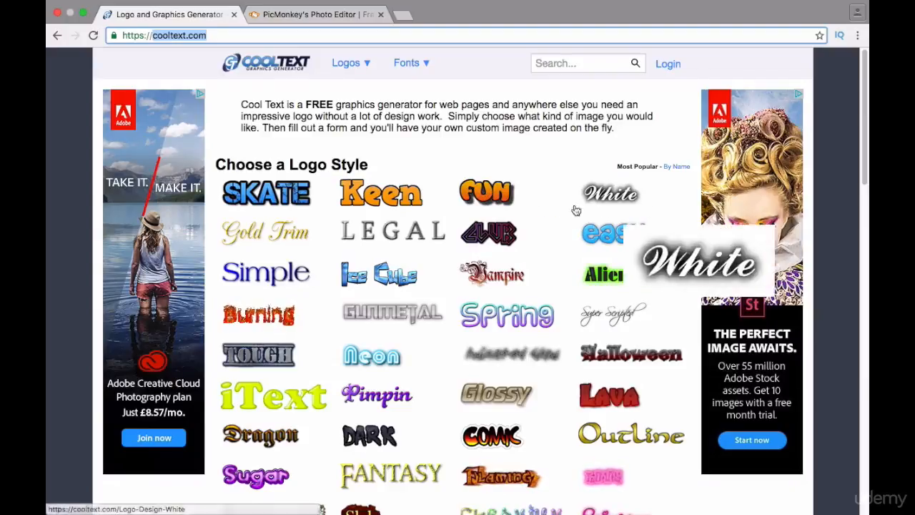
{"action": "left_click", "coordinate": [486, 192]}
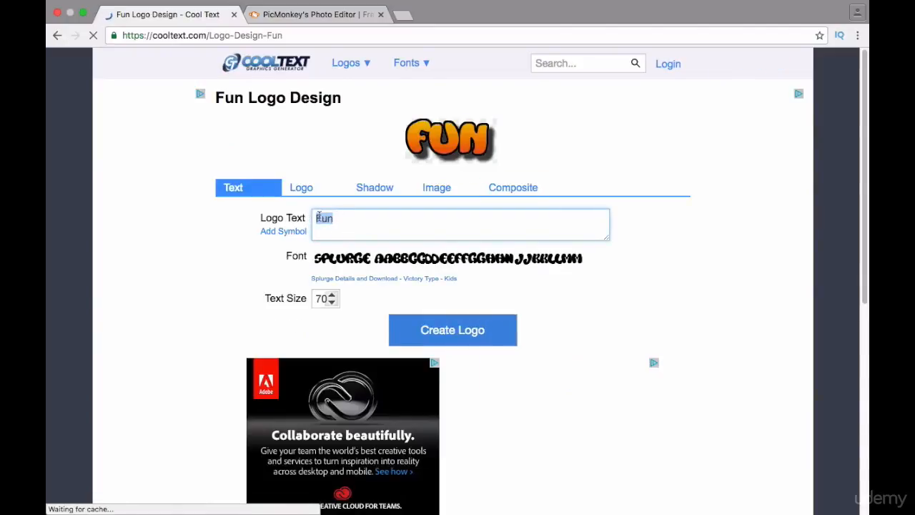
{"action": "type", "text": "1)"}
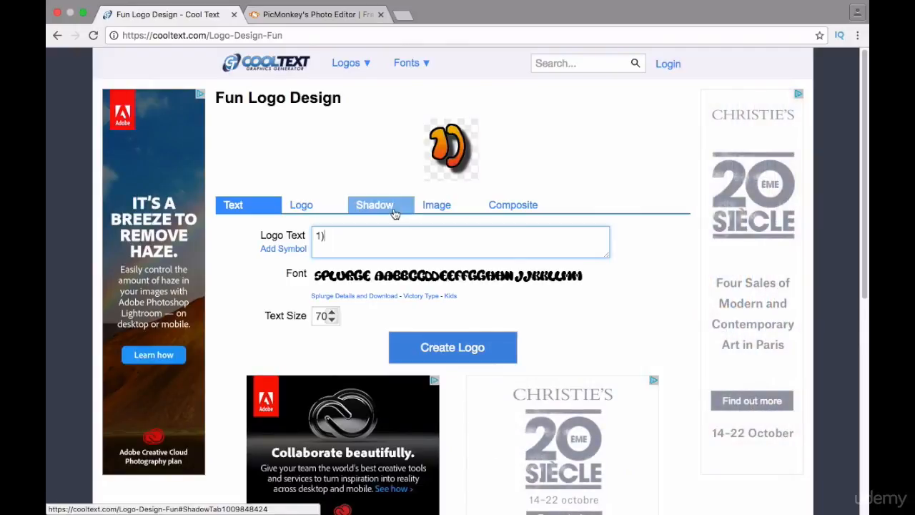
Set the logo's gradient start color to magenta and its end color to violet-blue #462CF2.
{"action": "left_click", "coordinate": [436, 204]}
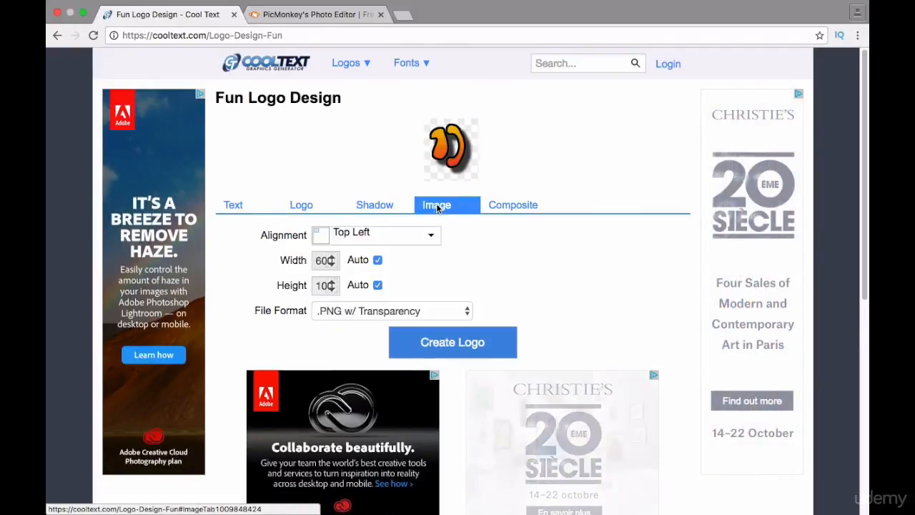
{"action": "left_click", "coordinate": [232, 206]}
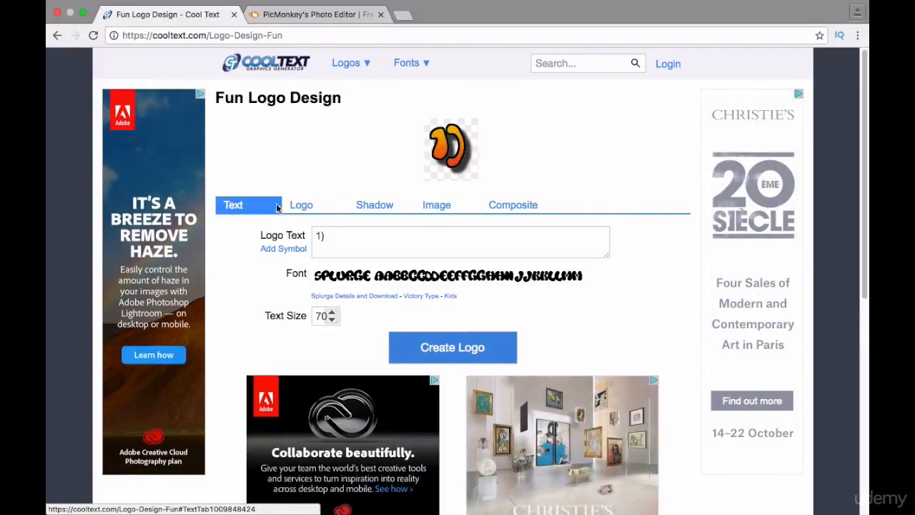
{"action": "left_click", "coordinate": [313, 206]}
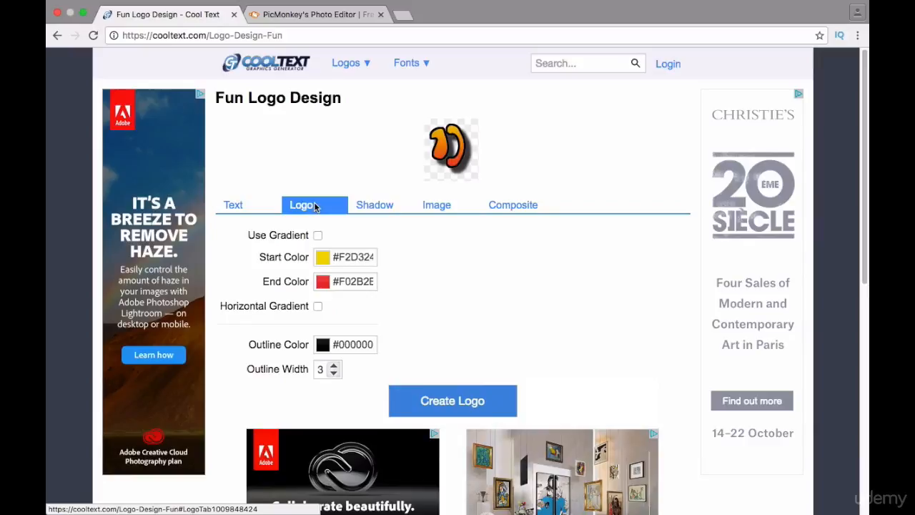
{"action": "left_click", "coordinate": [344, 256]}
{"action": "left_click", "coordinate": [419, 283]}
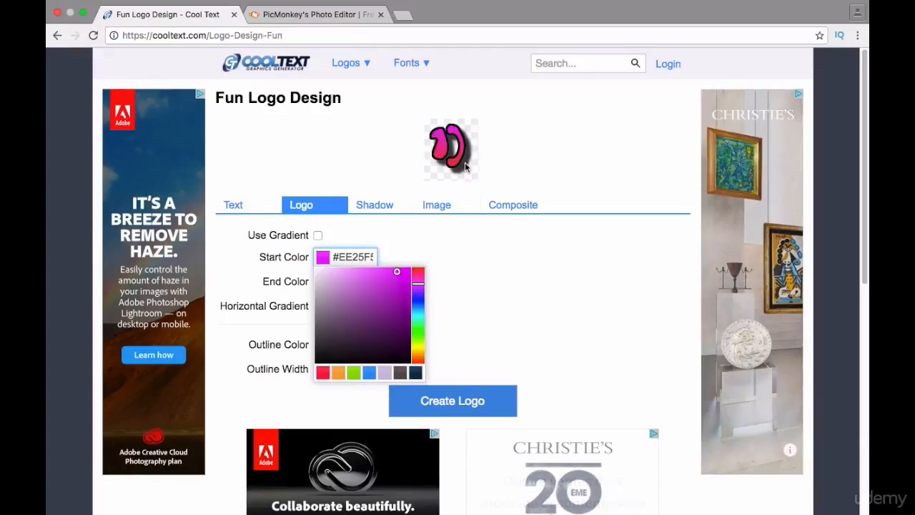
{"action": "left_click", "coordinate": [450, 303]}
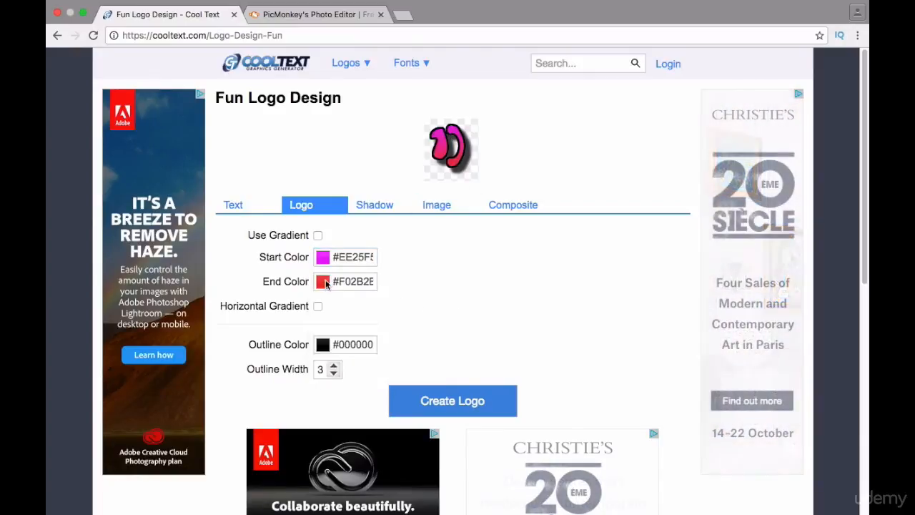
{"action": "left_click", "coordinate": [324, 282]}
{"action": "left_click", "coordinate": [420, 323]}
{"action": "left_click", "coordinate": [457, 298]}
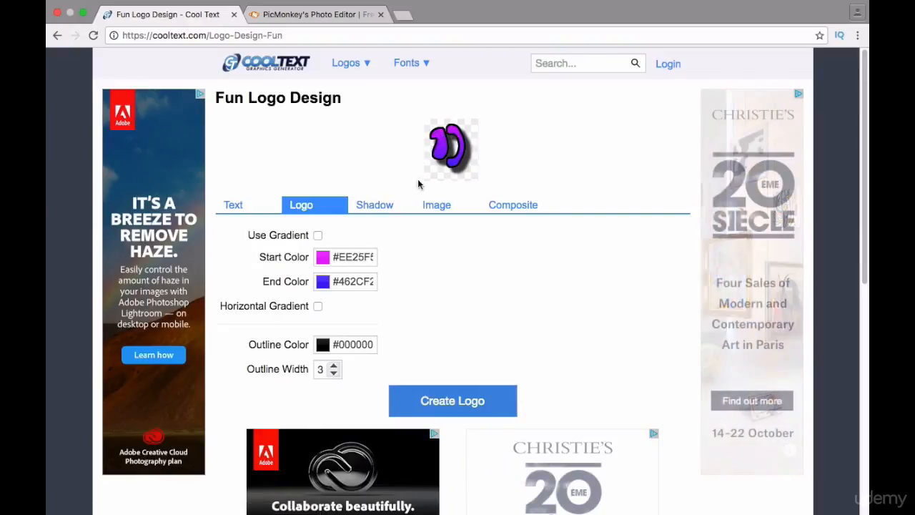
Put iMovie in full screen, return to Chrome and set the logo's shadow type to No Shadow.
{"action": "left_click", "coordinate": [372, 207]}
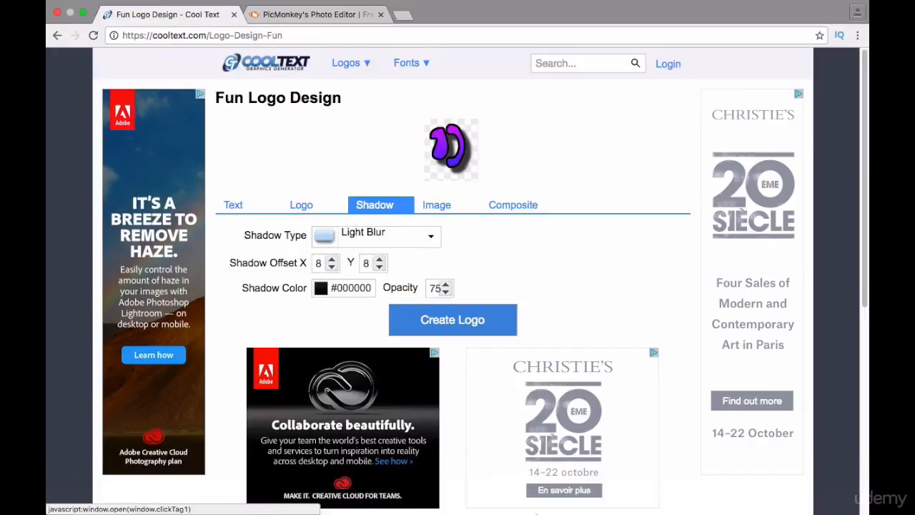
{"action": "left_click", "coordinate": [565, 501]}
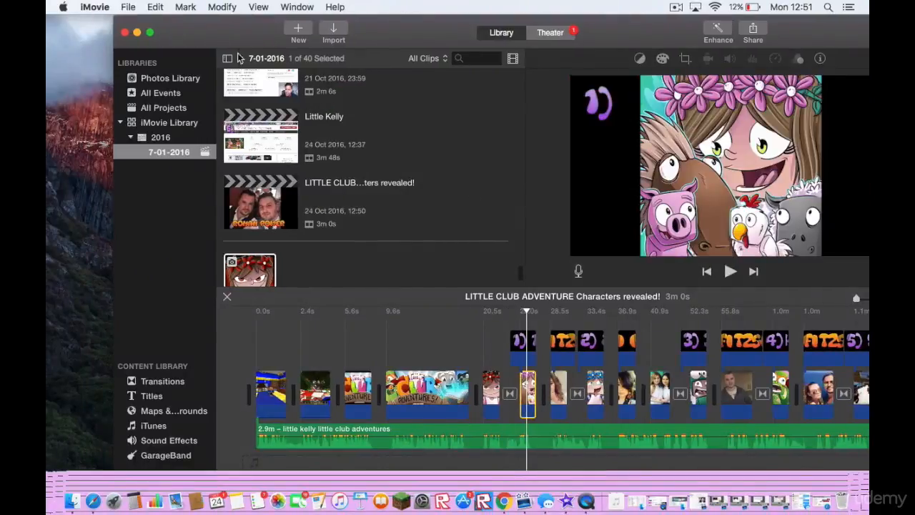
{"action": "left_click", "coordinate": [150, 32]}
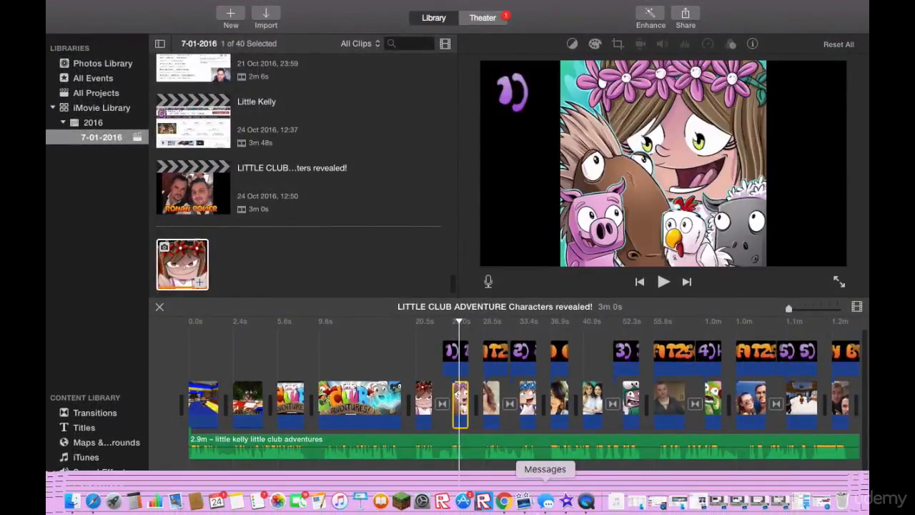
{"action": "left_click", "coordinate": [506, 505]}
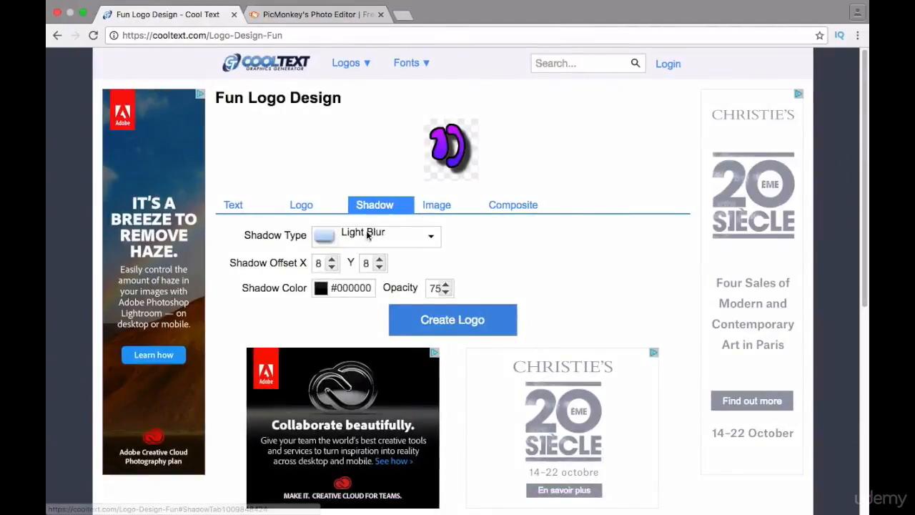
{"action": "left_click", "coordinate": [431, 238]}
{"action": "left_click", "coordinate": [395, 261]}
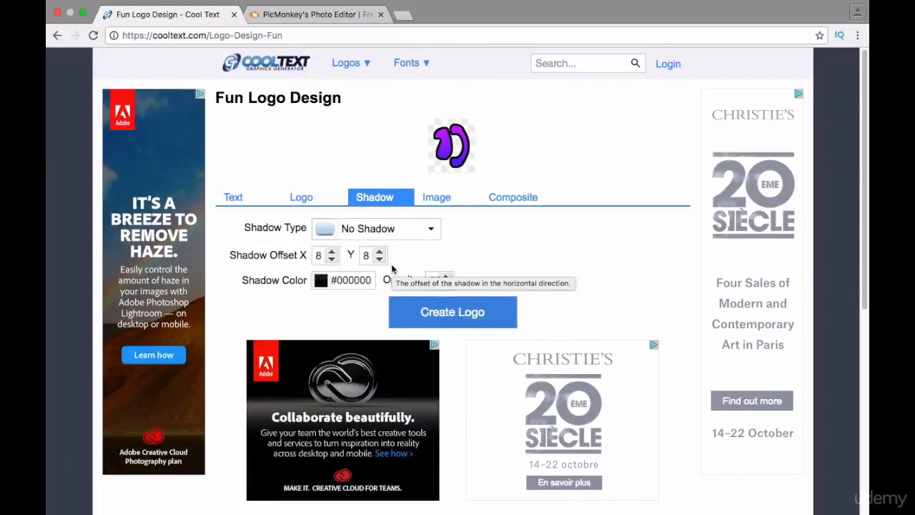
Review the available image file formats and the logo's text, color, shadow and image settings.
{"action": "mouse_move", "coordinate": [350, 63]}
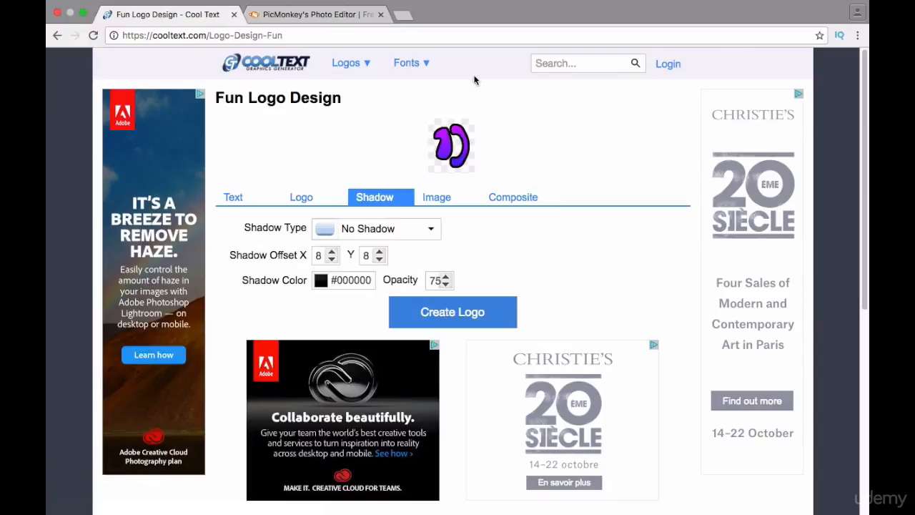
{"action": "left_click", "coordinate": [440, 197]}
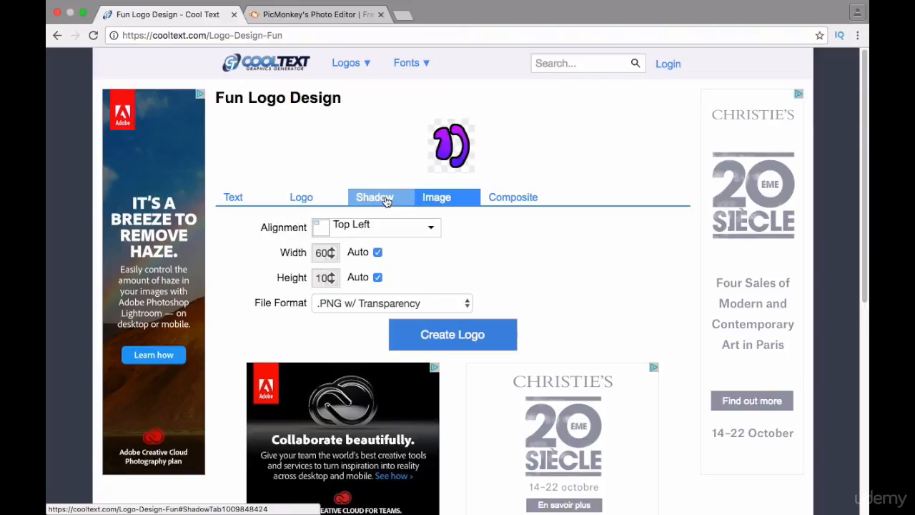
{"action": "left_click", "coordinate": [467, 303]}
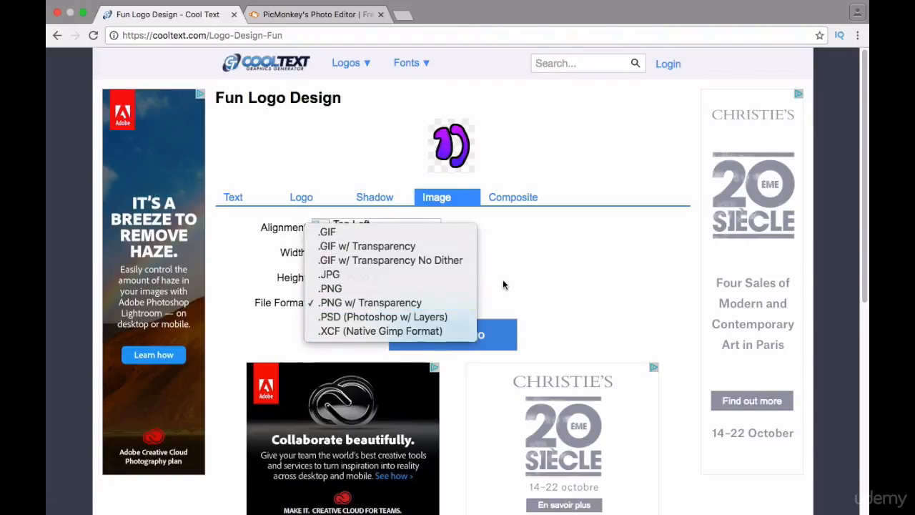
{"action": "left_click", "coordinate": [502, 279]}
{"action": "left_click", "coordinate": [220, 200]}
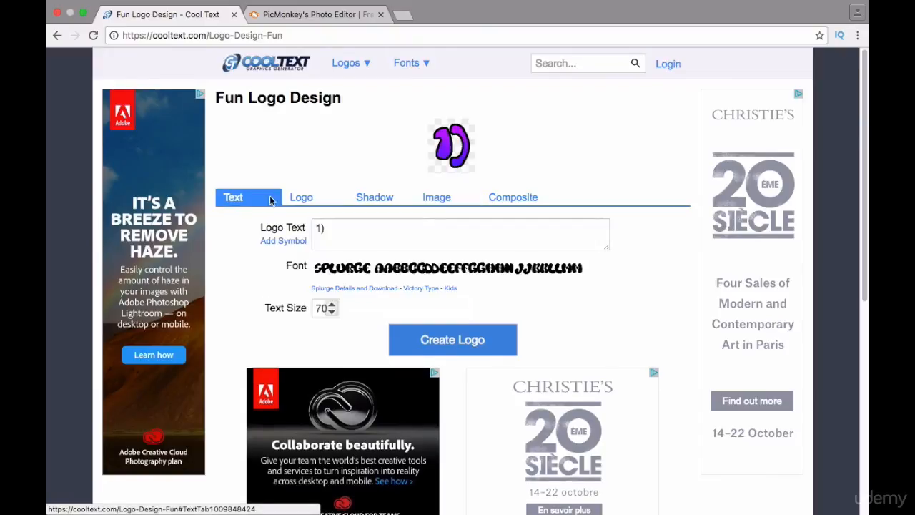
{"action": "left_click", "coordinate": [303, 198]}
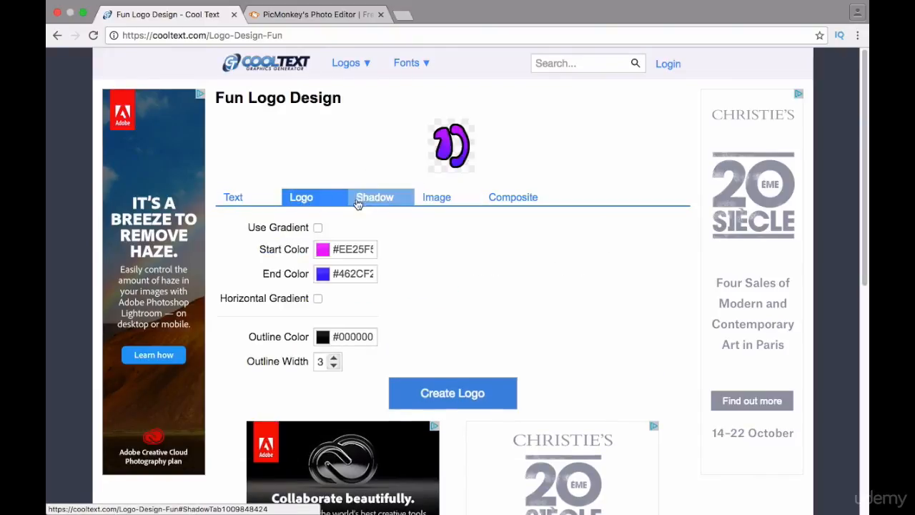
{"action": "left_click", "coordinate": [379, 200]}
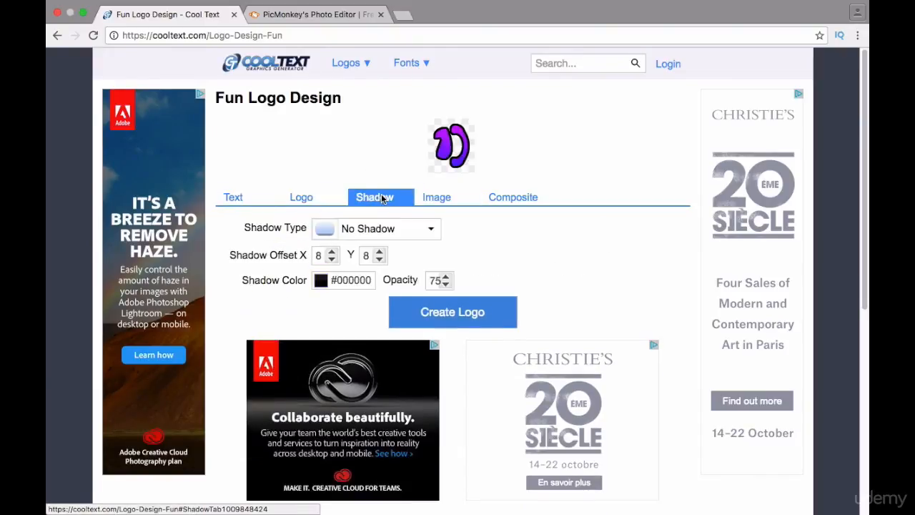
{"action": "left_click", "coordinate": [432, 200]}
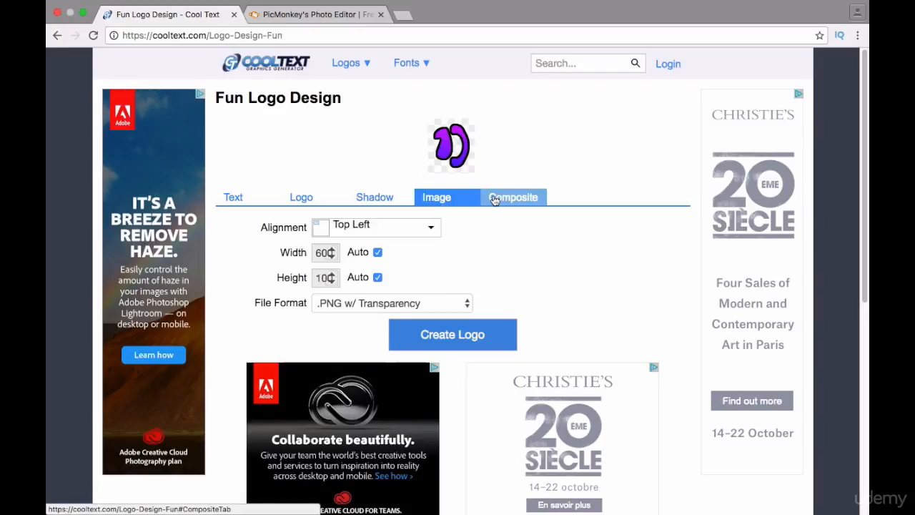
Create the "1)" logo as a transparent PNG and download the generated image.
{"action": "left_click", "coordinate": [453, 336]}
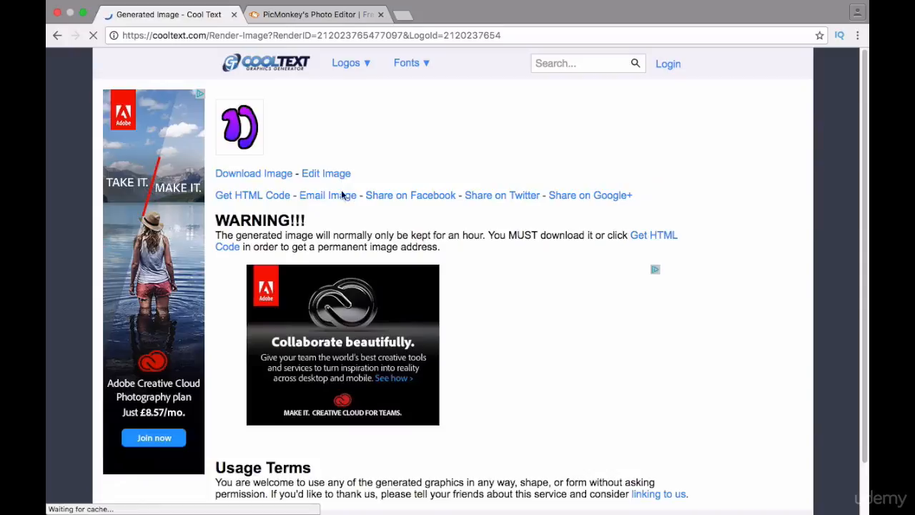
{"action": "left_click", "coordinate": [260, 174]}
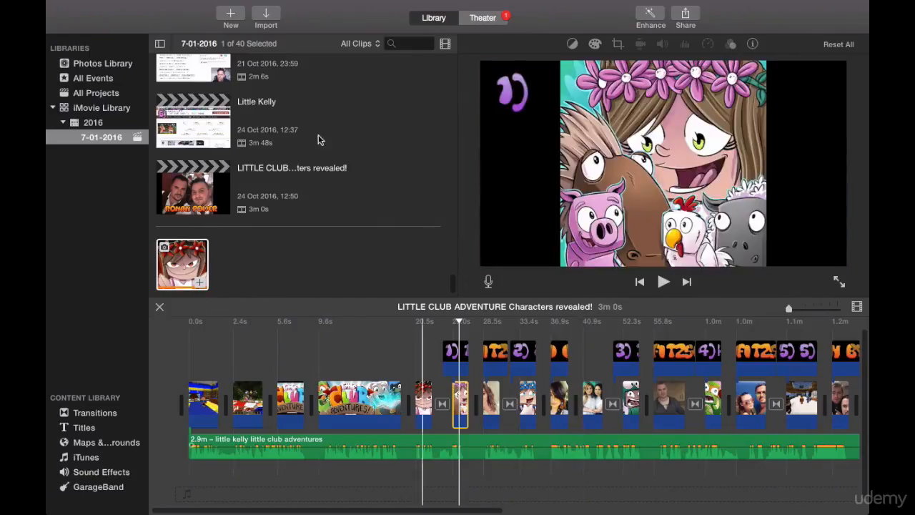
In iMovie, import cooltext212023765477097.png from Downloads into the 7-01-2016 event.
{"action": "left_click", "coordinate": [267, 16]}
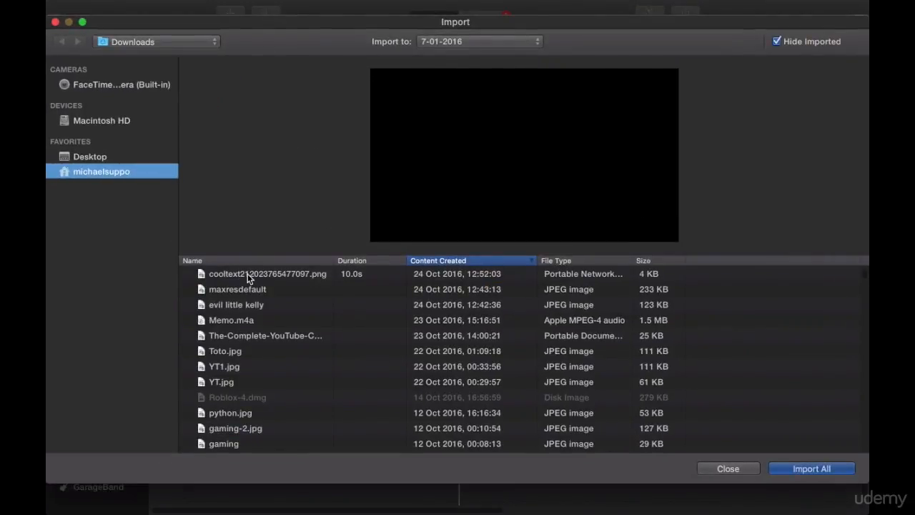
{"action": "left_click", "coordinate": [248, 278]}
{"action": "double_click", "coordinate": [244, 279]}
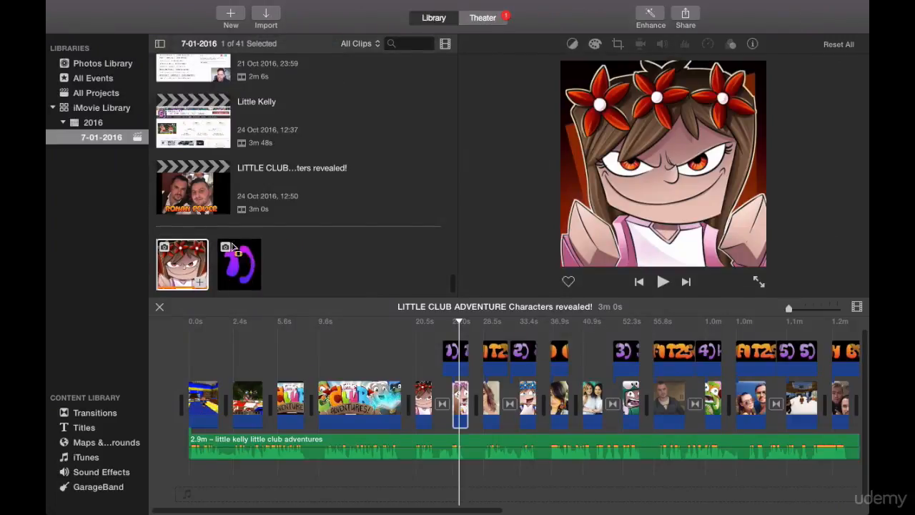
Extend the end of the evil little kelly clip on the timeline by about 38 s.
{"action": "left_click", "coordinate": [235, 248]}
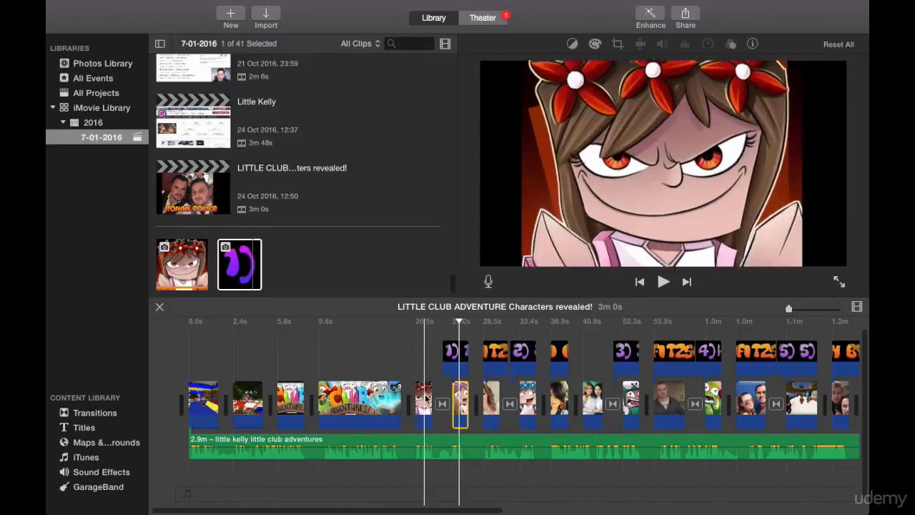
{"action": "left_click_drag", "start_coordinate": [432, 395], "coordinate": [431, 394]}
{"action": "left_click", "coordinate": [243, 261]}
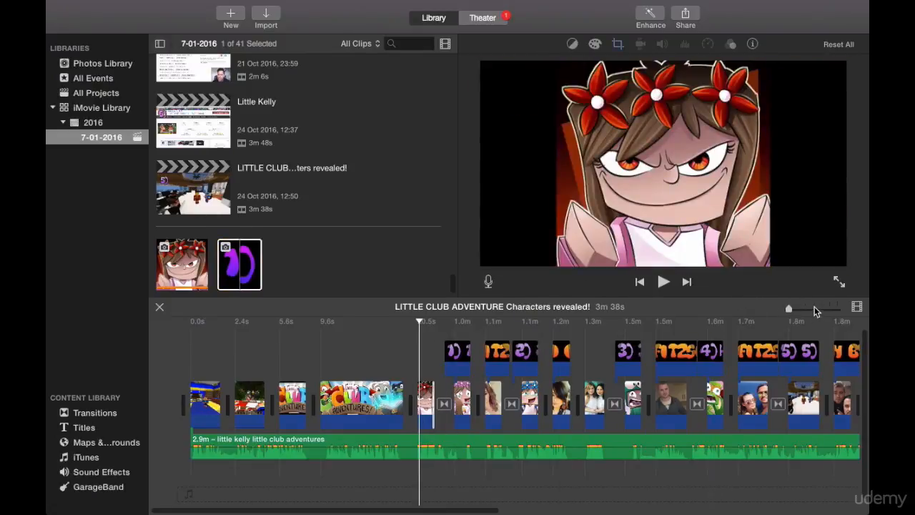
Overlay the imported "1)" logo above the start of the evil little kelly clip at about 20.5 s.
{"action": "left_click_drag", "start_coordinate": [787, 307], "coordinate": [814, 310]}
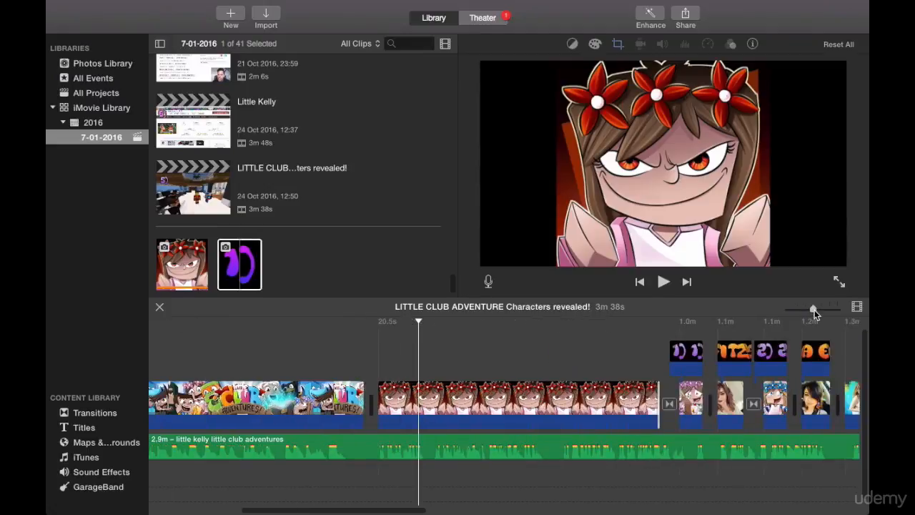
{"action": "left_click", "coordinate": [372, 350]}
{"action": "left_click", "coordinate": [234, 261]}
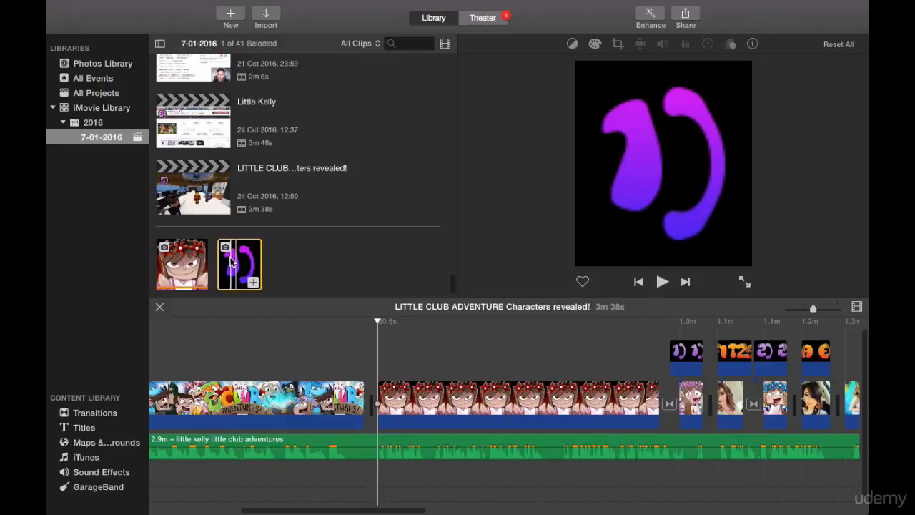
{"action": "left_click_drag", "start_coordinate": [237, 262], "coordinate": [373, 355]}
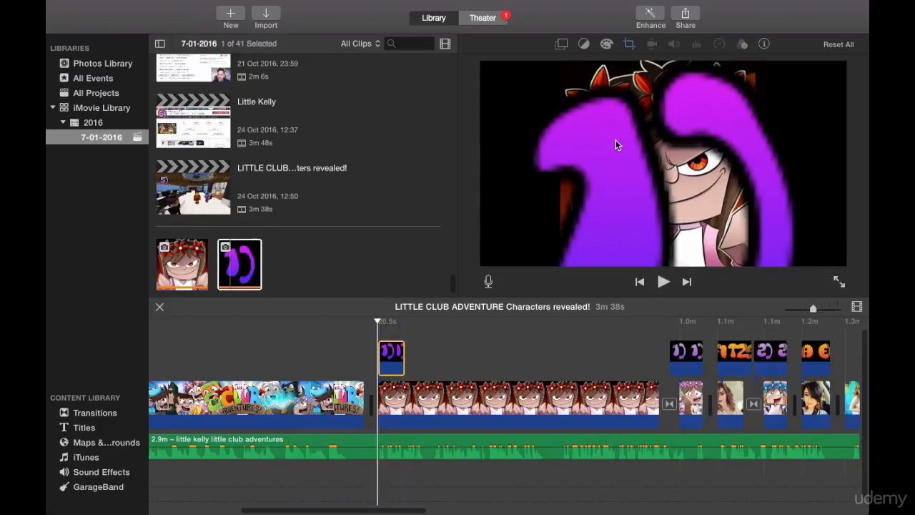
Set the "1)" overlay to Picture in Picture and place it, slightly smaller, in the upper-left corner of the video frame.
{"action": "left_click", "coordinate": [396, 358]}
{"action": "left_click", "coordinate": [394, 360]}
{"action": "left_click", "coordinate": [562, 44]}
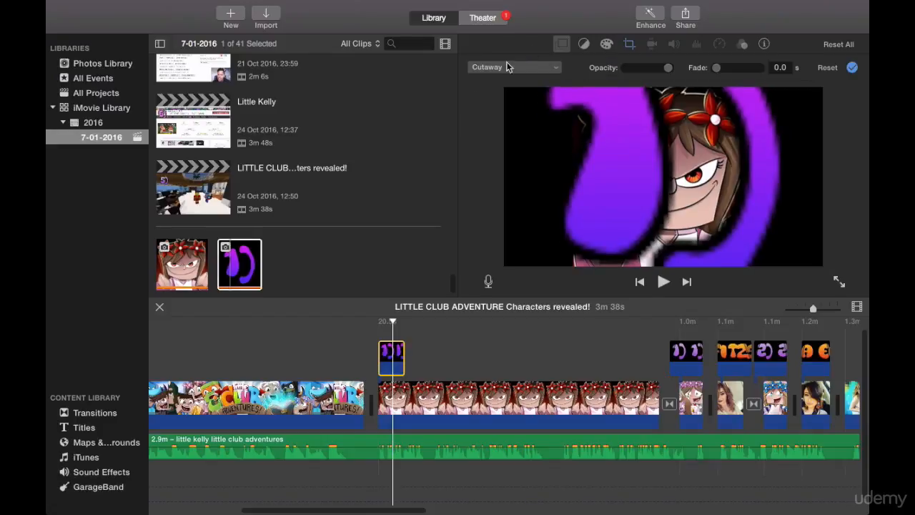
{"action": "left_click", "coordinate": [555, 68]}
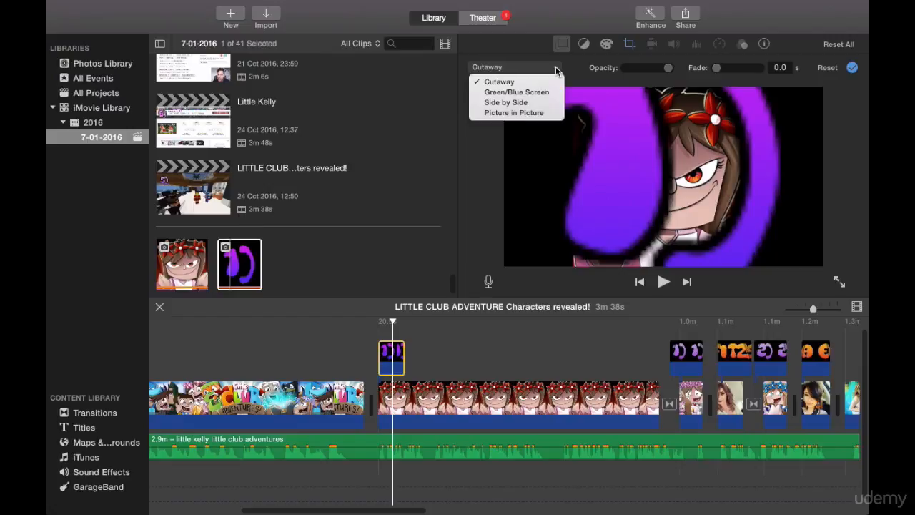
{"action": "left_click", "coordinate": [538, 115]}
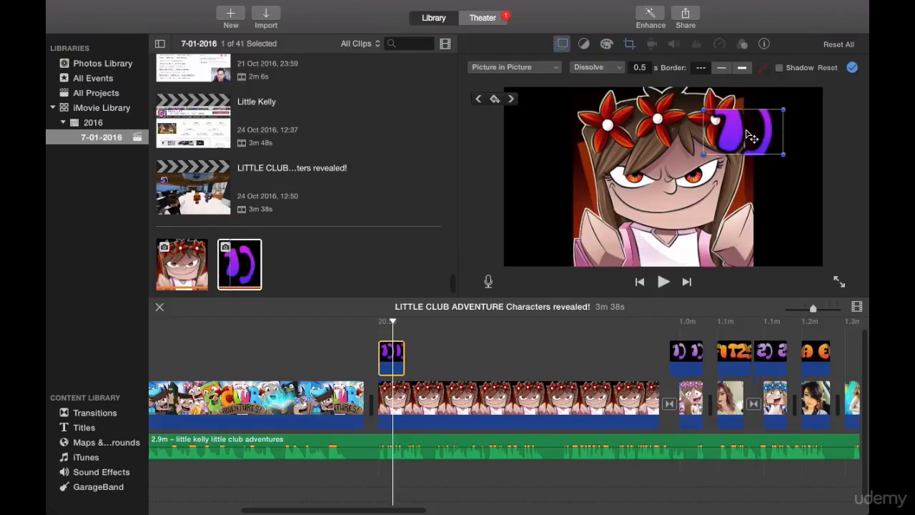
{"action": "left_click_drag", "start_coordinate": [752, 137], "coordinate": [554, 116]}
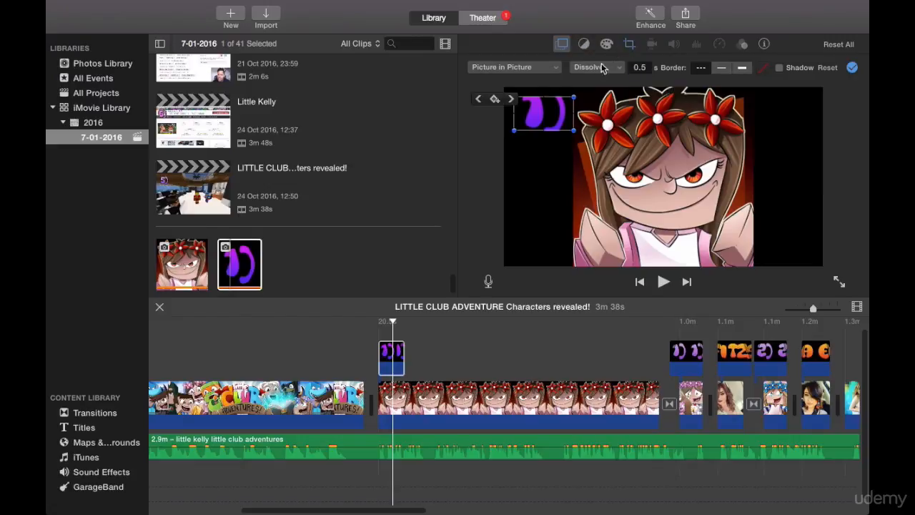
Set the crop style of the "1)" overlay to Fit.
{"action": "left_click", "coordinate": [398, 356]}
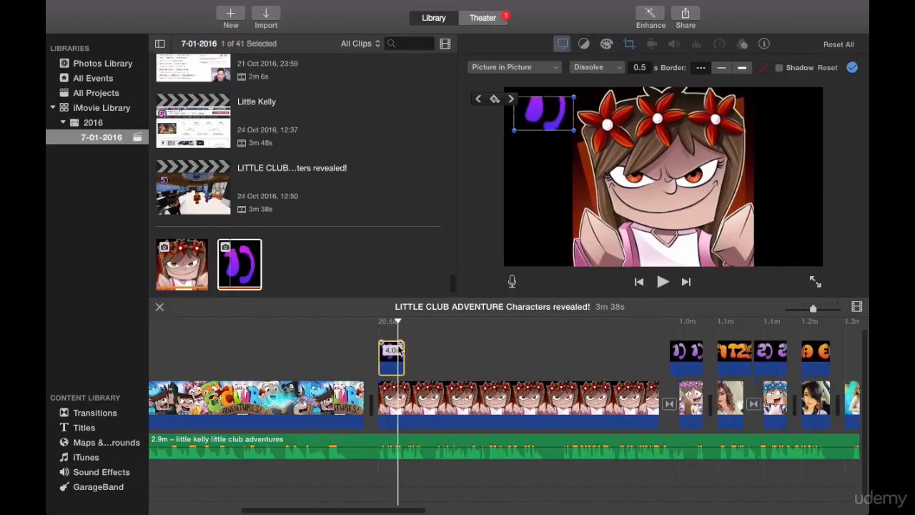
{"action": "left_click", "coordinate": [628, 44]}
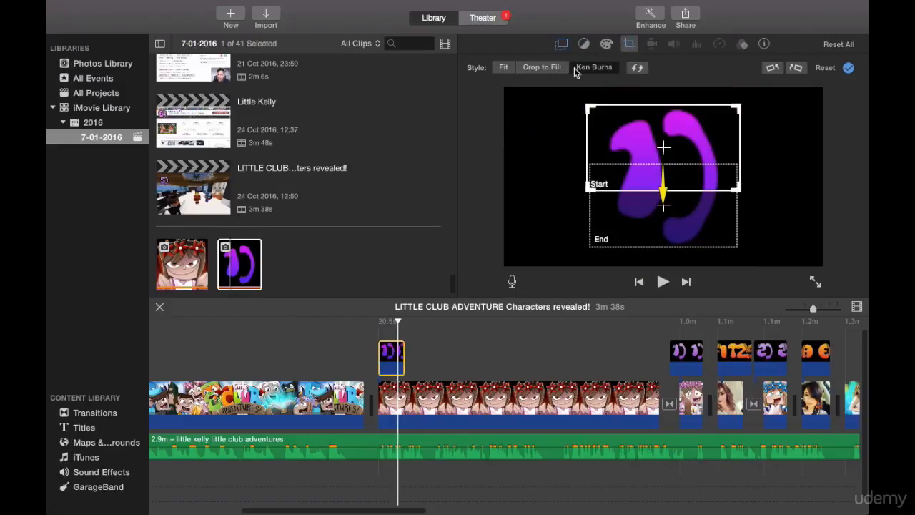
{"action": "left_click", "coordinate": [504, 68]}
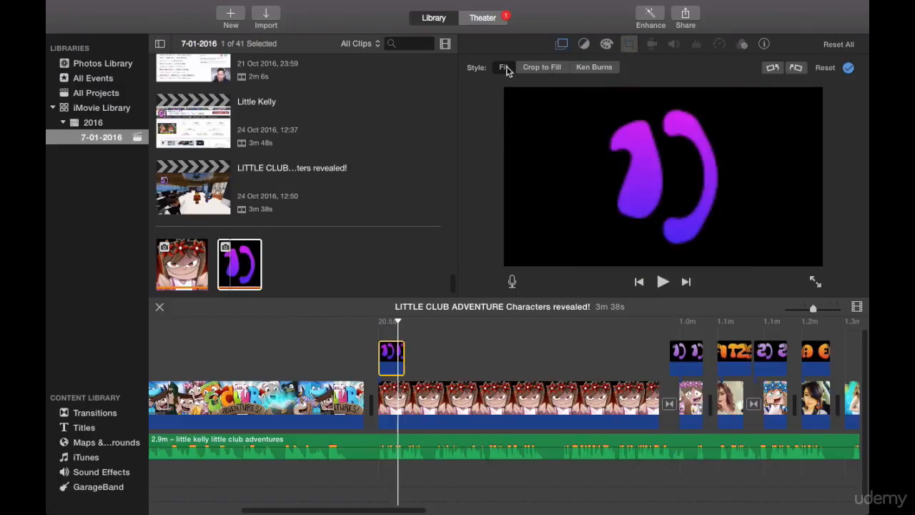
Play the evil little kelly clip from its start at about 20.5 s to check the "1)" overlay.
{"action": "left_click", "coordinate": [380, 331]}
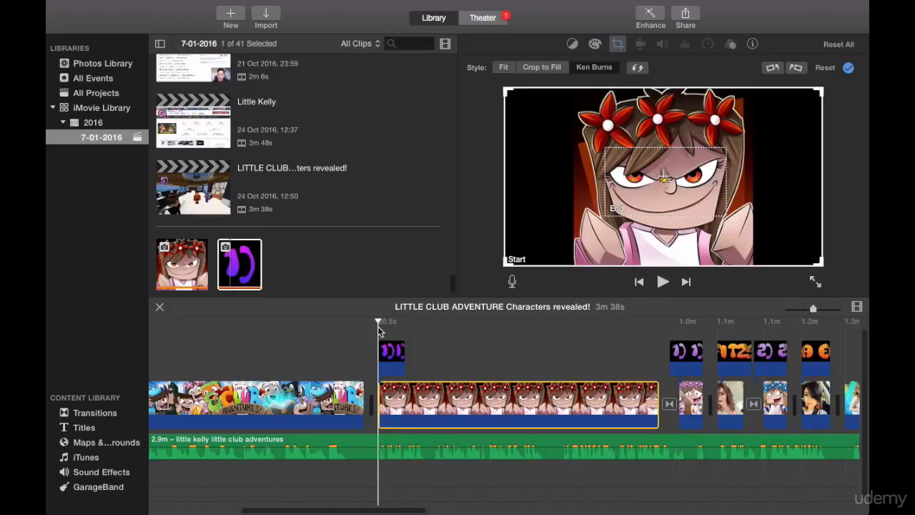
{"action": "left_click", "coordinate": [663, 281]}
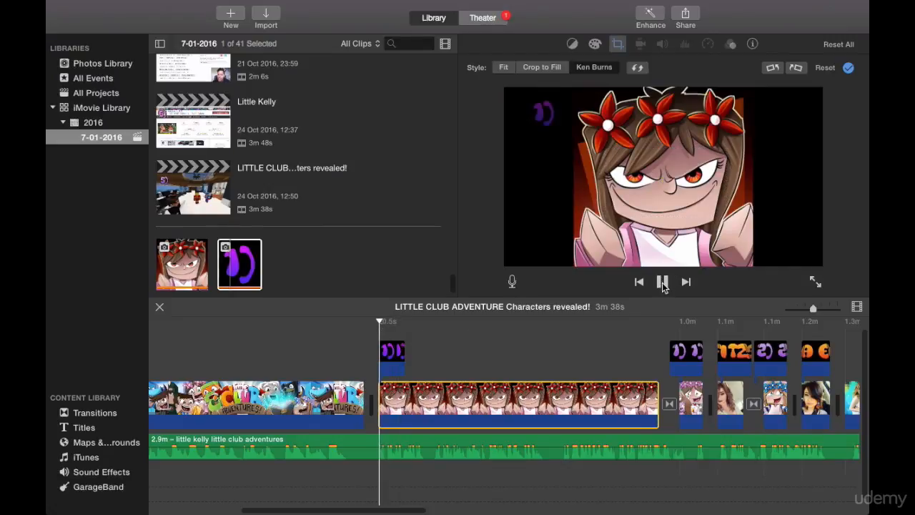
{"action": "left_click", "coordinate": [662, 281]}
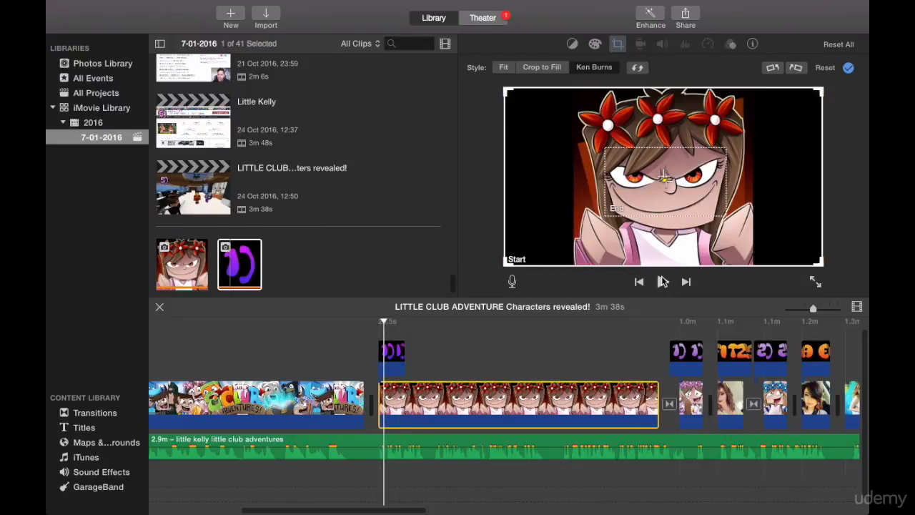
{"action": "left_click", "coordinate": [662, 281]}
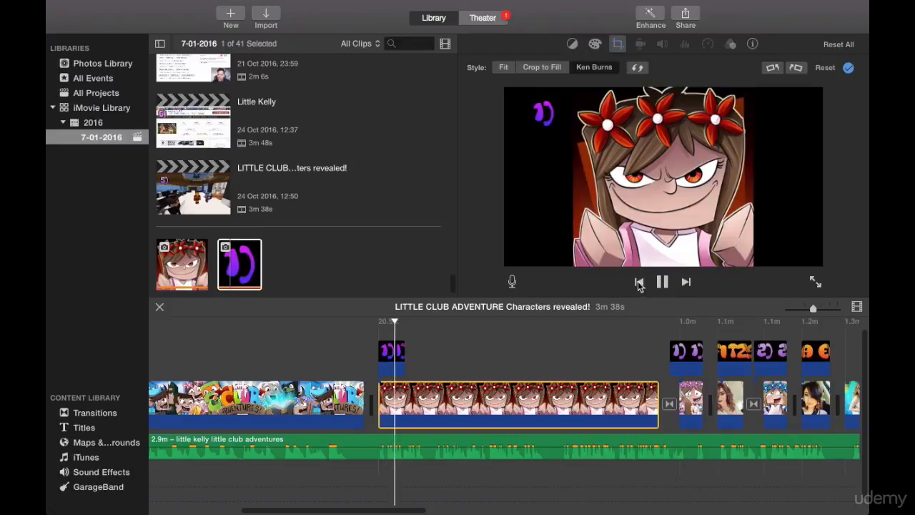
{"action": "left_click", "coordinate": [662, 281]}
Extend the end of the "1)" overlay to about 8.5 s in total and play the project from the end of the evil little kelly clip.
{"action": "left_click", "coordinate": [391, 352]}
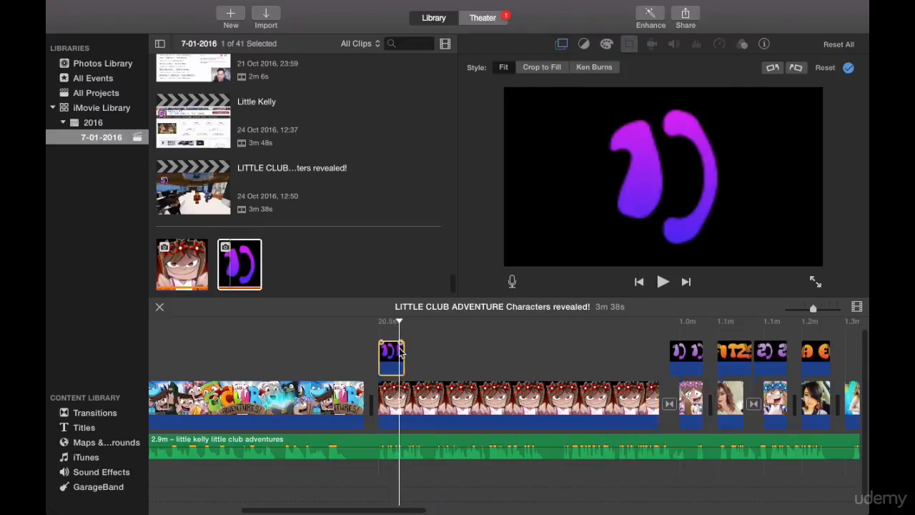
{"action": "left_click_drag", "start_coordinate": [404, 351], "coordinate": [434, 345]}
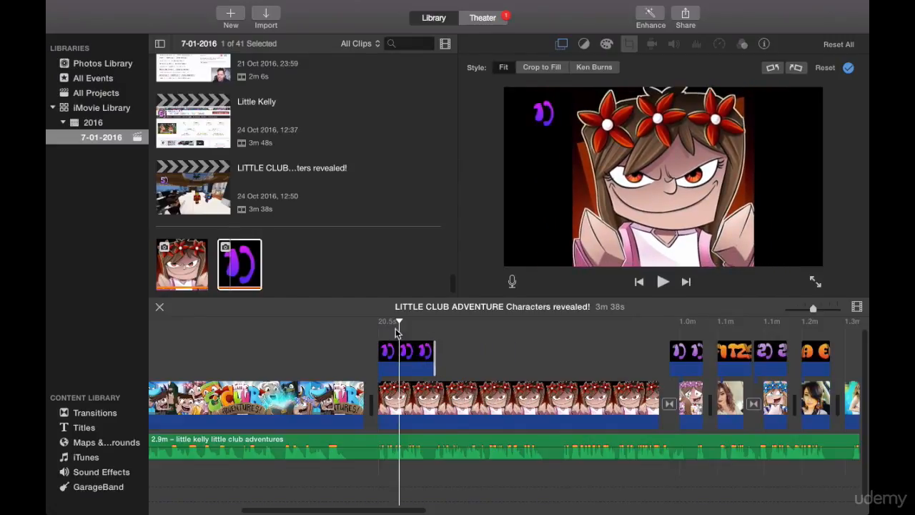
{"action": "left_click", "coordinate": [663, 323]}
{"action": "left_click", "coordinate": [664, 282]}
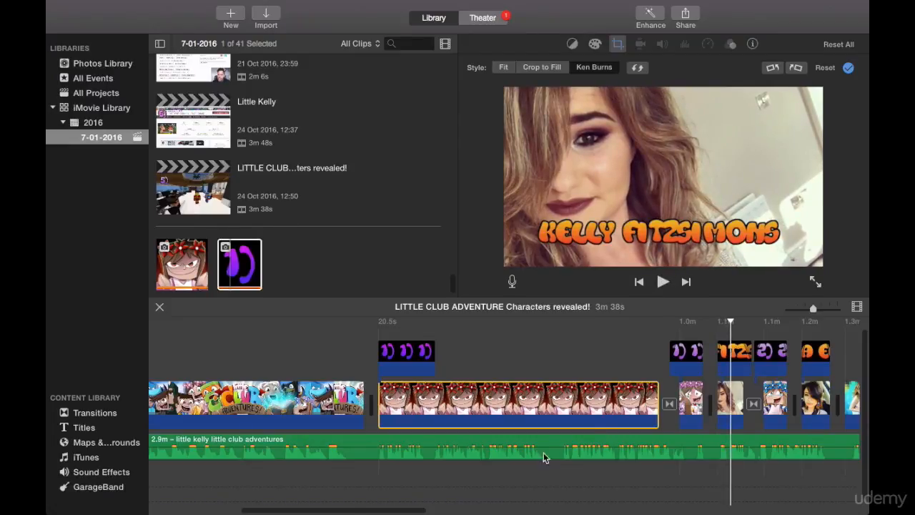
{"action": "mouse_move", "coordinate": [528, 509]}
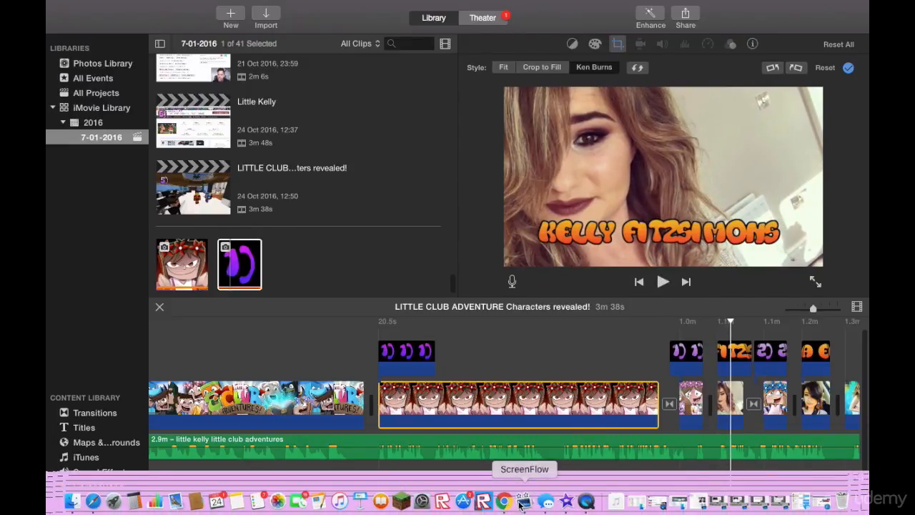
{"action": "left_click", "coordinate": [503, 500]}
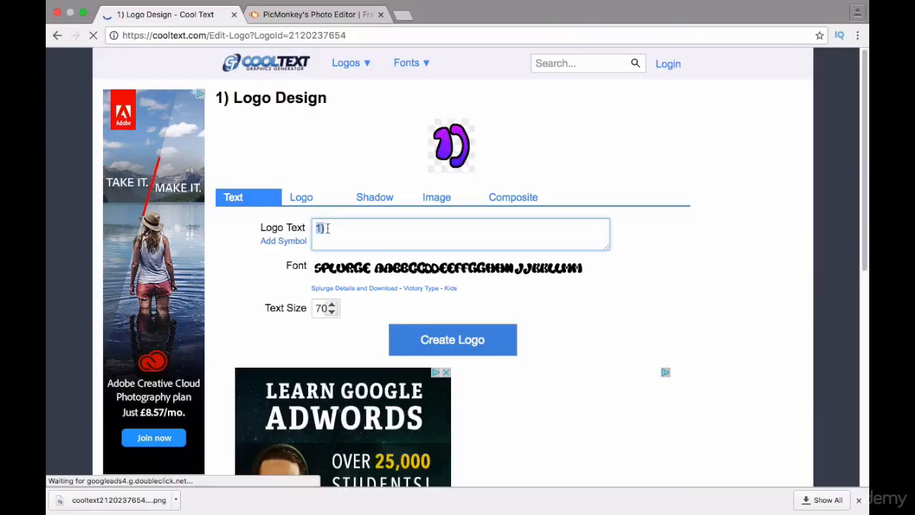
{"action": "type", "text": "Kell"}
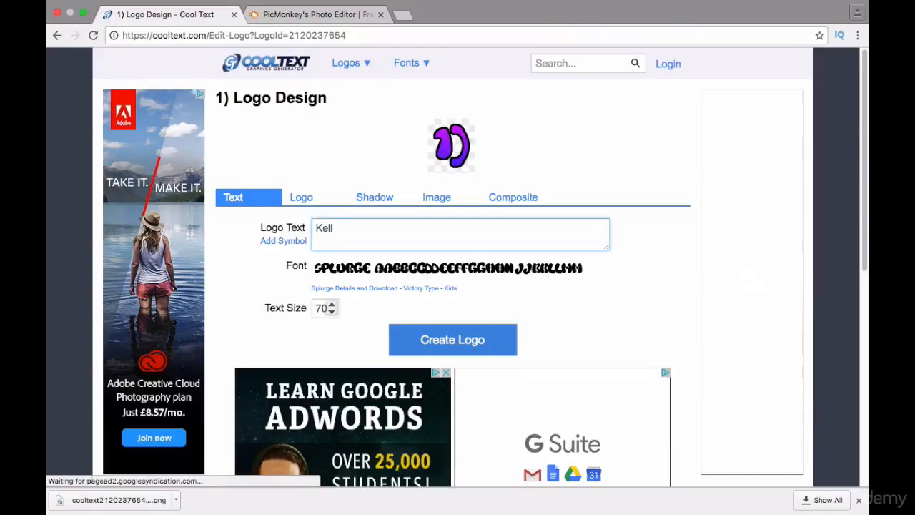
{"action": "key", "text": "BackSpace"}
{"action": "key", "text": "BackSpace"}
{"action": "key", "text": "BackSpace"}
{"action": "key", "text": "BackSpace"}
{"action": "type", "text": "KEL"}
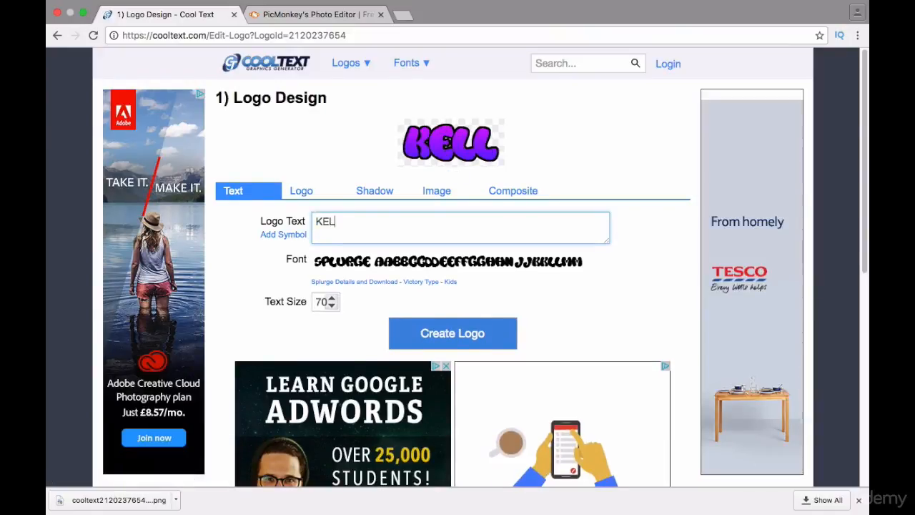
{"action": "type", "text": "LY F"}
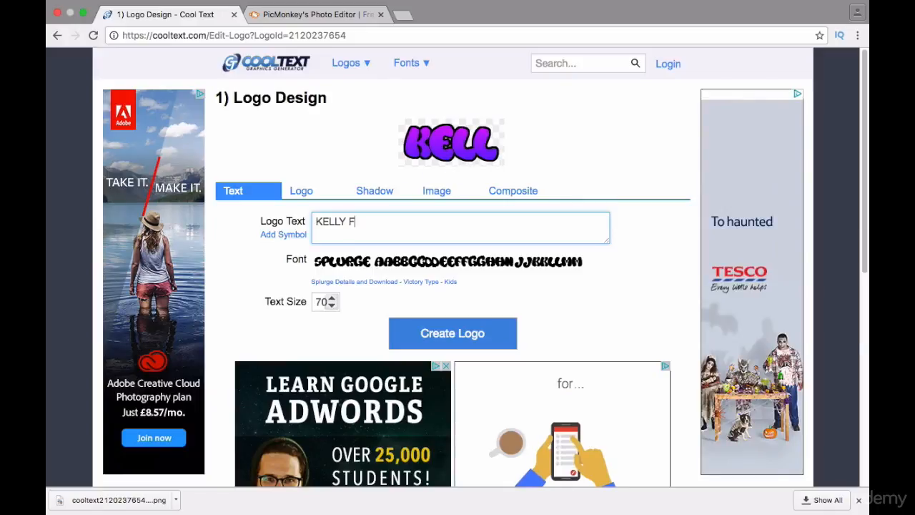
{"action": "type", "text": "ITZSIMONS"}
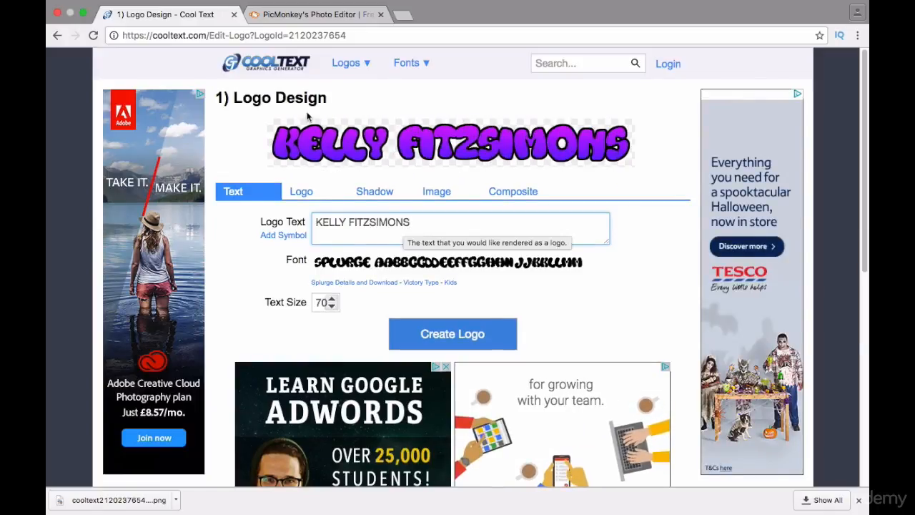
Set the logo's gradient start colour to orange #F78A25 and its end colour to red-orange #F5542C.
{"action": "left_click", "coordinate": [299, 194]}
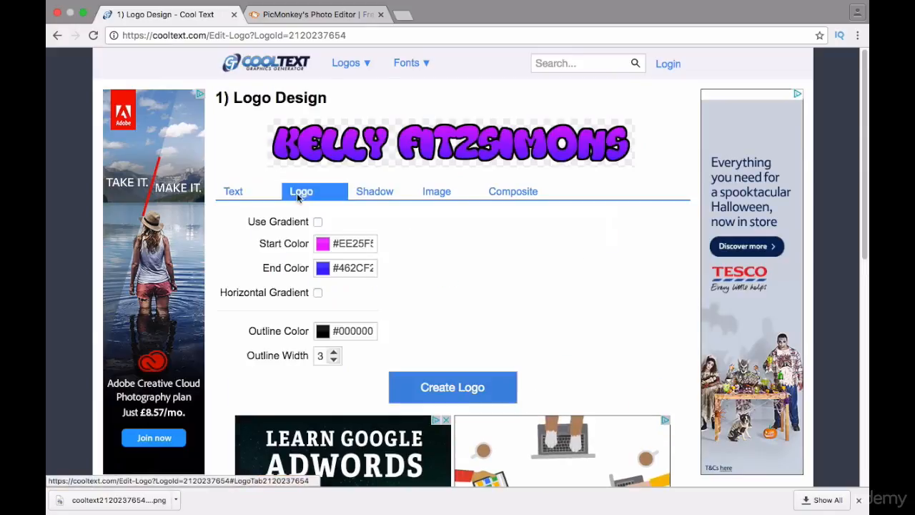
{"action": "left_click", "coordinate": [340, 245]}
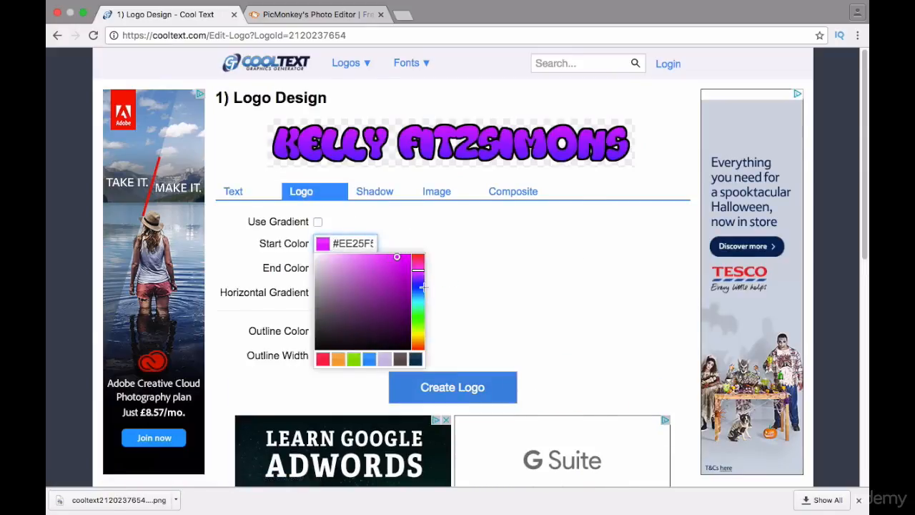
{"action": "left_click_drag", "start_coordinate": [418, 269], "coordinate": [416, 343]}
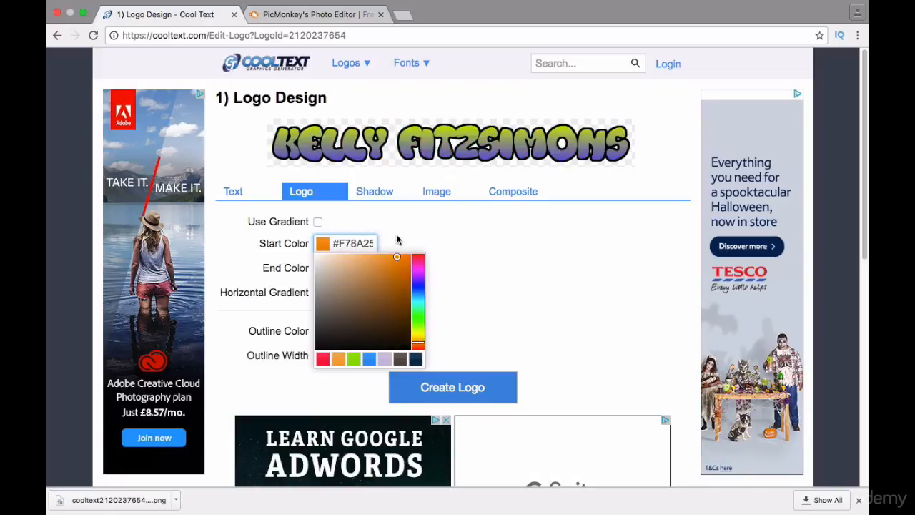
{"action": "left_click", "coordinate": [397, 240]}
{"action": "left_click", "coordinate": [340, 267]}
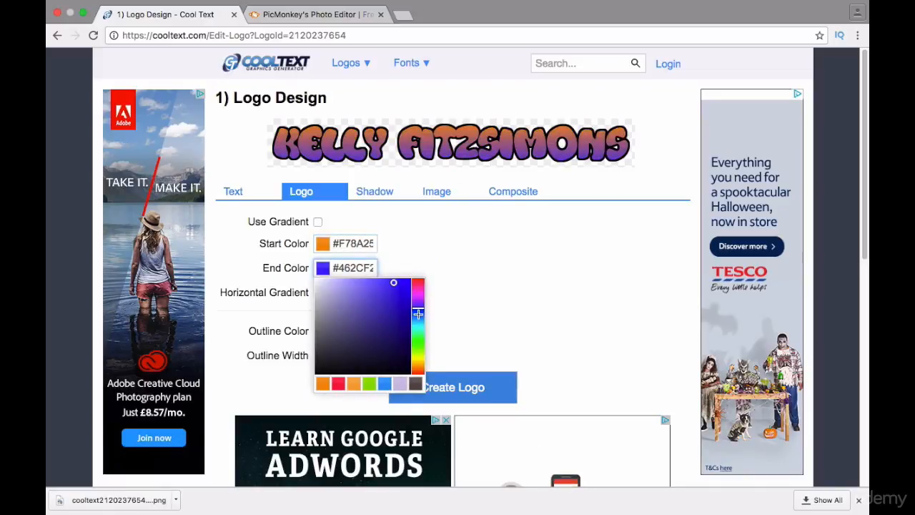
{"action": "left_click_drag", "start_coordinate": [417, 309], "coordinate": [417, 370]}
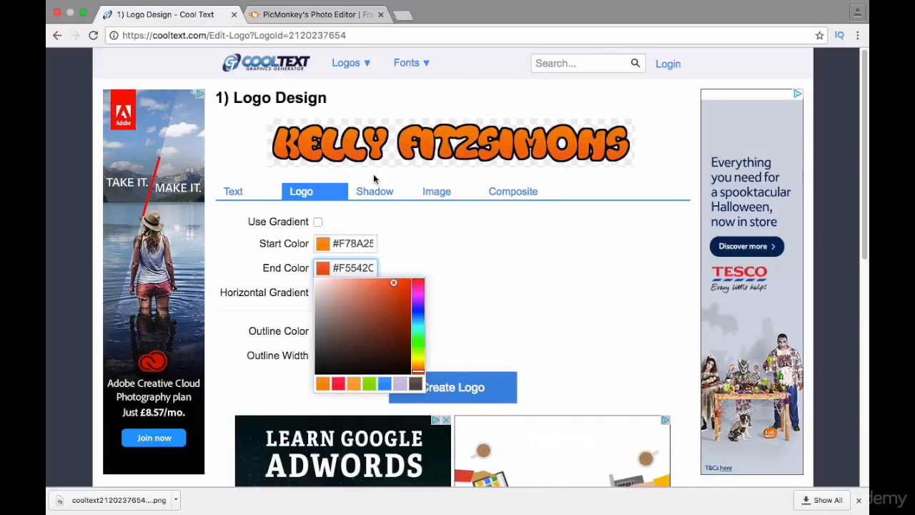
{"action": "left_click", "coordinate": [405, 230]}
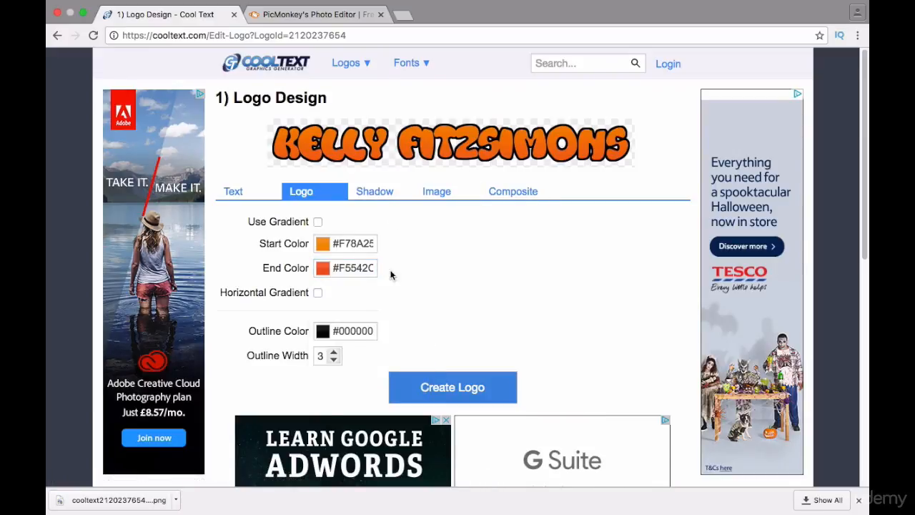
Try light lavender and pinkish outline colours on the logo and return the outline to black #000000.
{"action": "left_click", "coordinate": [333, 331]}
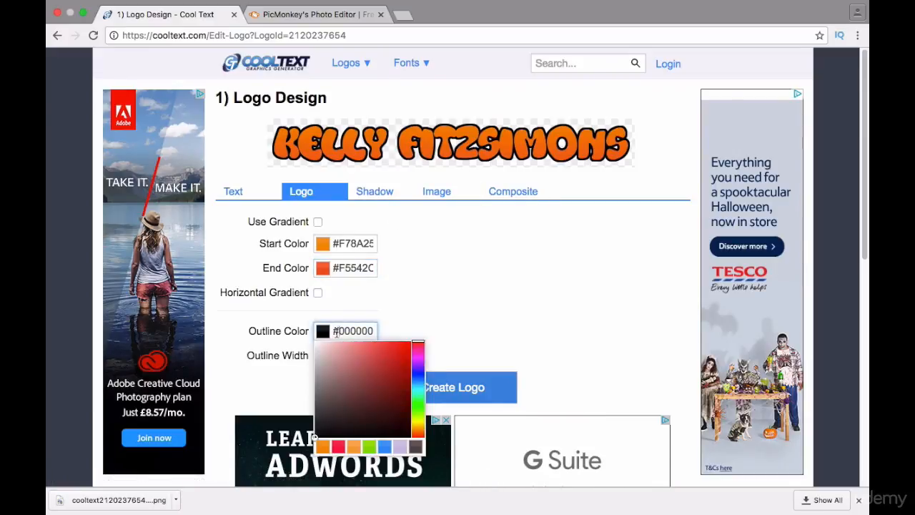
{"action": "left_click", "coordinate": [397, 448]}
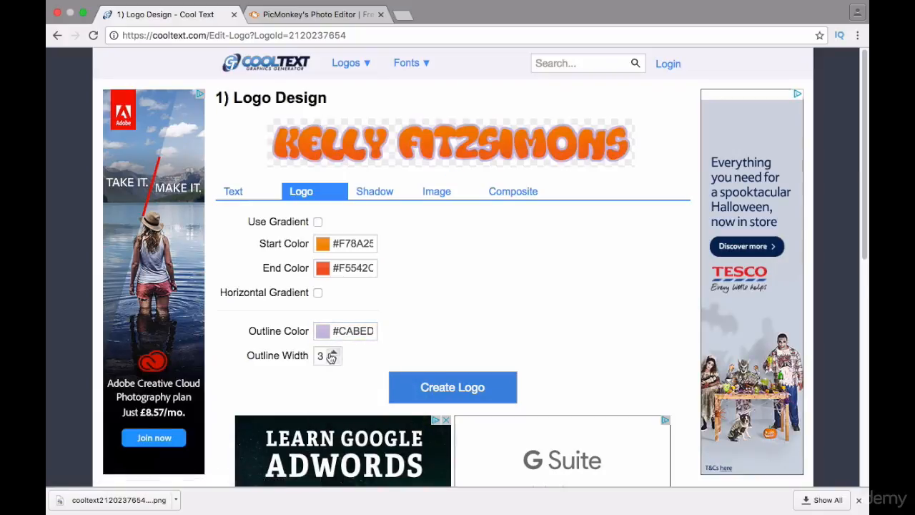
{"action": "left_click", "coordinate": [327, 331]}
{"action": "left_click_drag", "start_coordinate": [418, 425], "coordinate": [418, 331]}
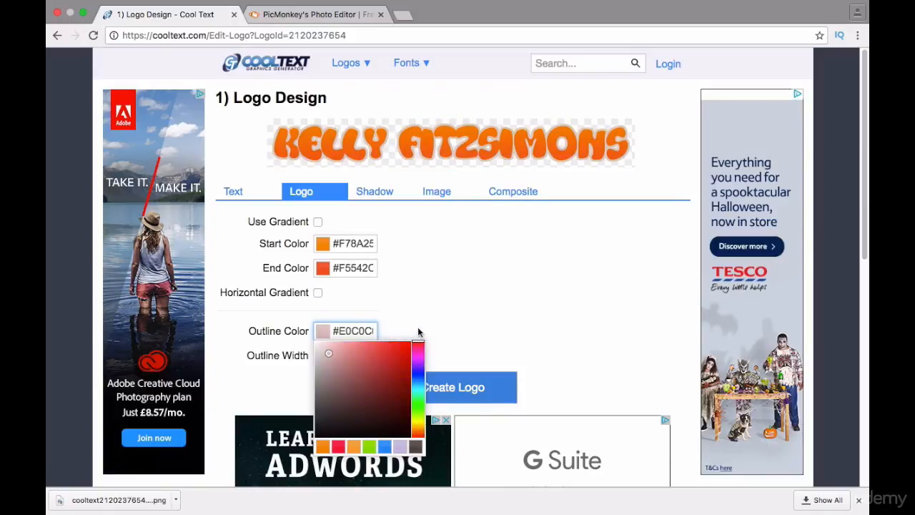
{"action": "left_click_drag", "start_coordinate": [416, 432], "coordinate": [401, 436]}
{"action": "left_click", "coordinate": [401, 436]}
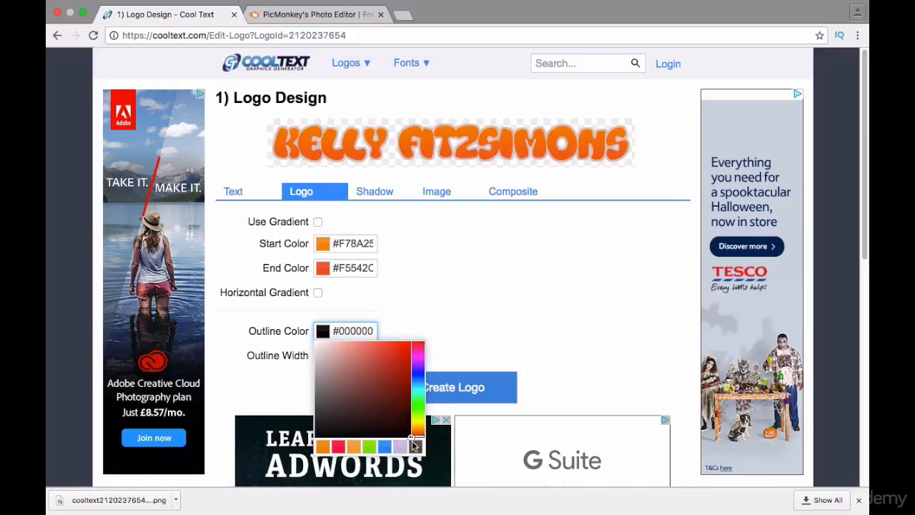
{"action": "left_click", "coordinate": [474, 345]}
Create the KELLY FITZSIMONS logo and download the generated image.
{"action": "left_click", "coordinate": [453, 388]}
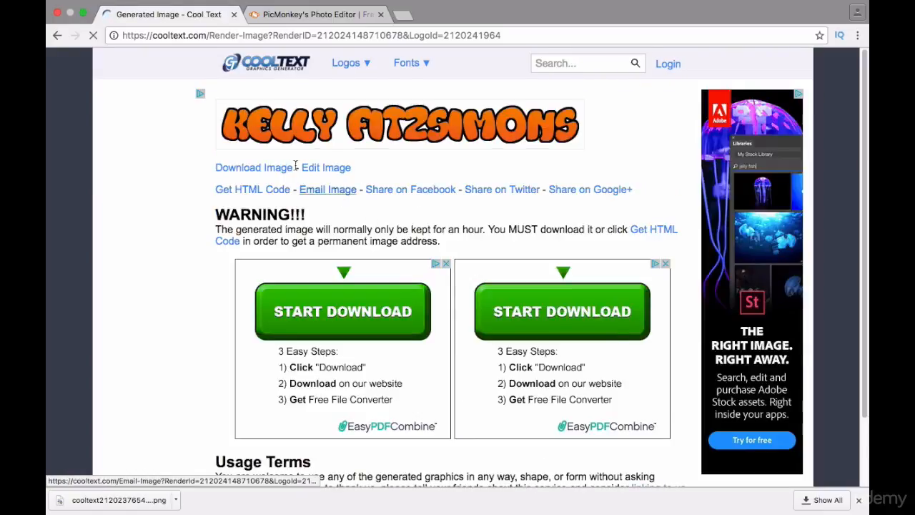
{"action": "left_click", "coordinate": [272, 168]}
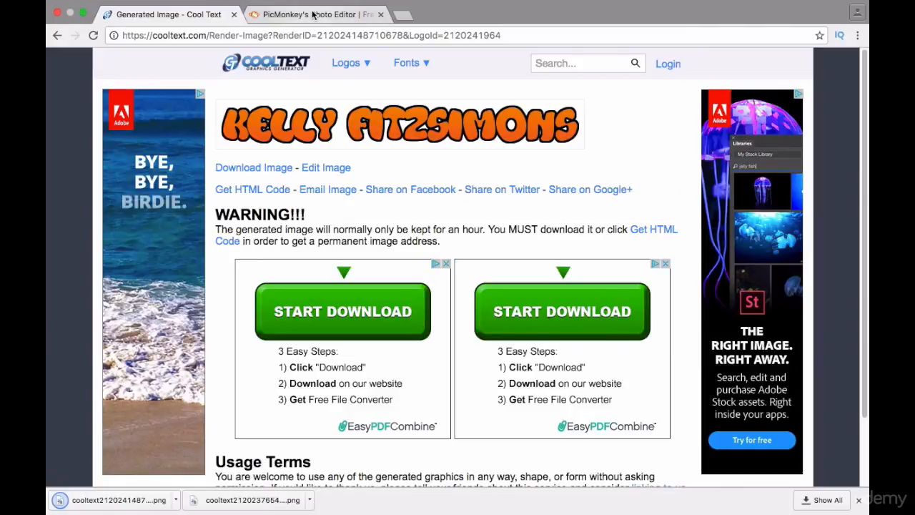
Switch to iMovie and import the downloaded KELLY FITZSIMONS logo image into the 7-01-2016 event.
{"action": "mouse_move", "coordinate": [533, 509]}
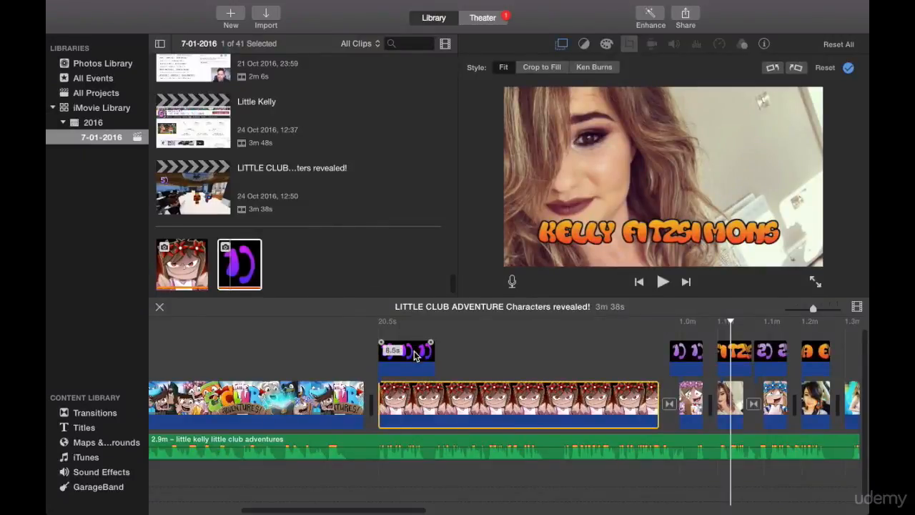
{"action": "left_click", "coordinate": [264, 14]}
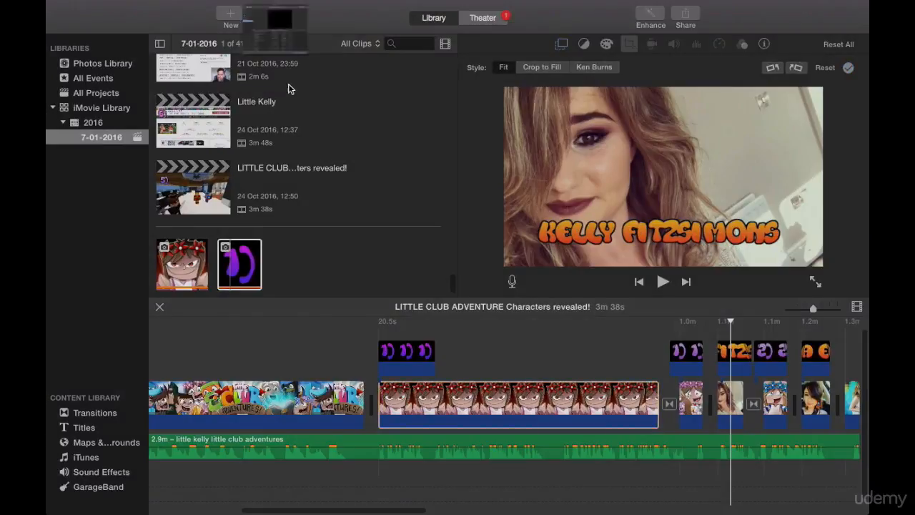
{"action": "double_click", "coordinate": [251, 276]}
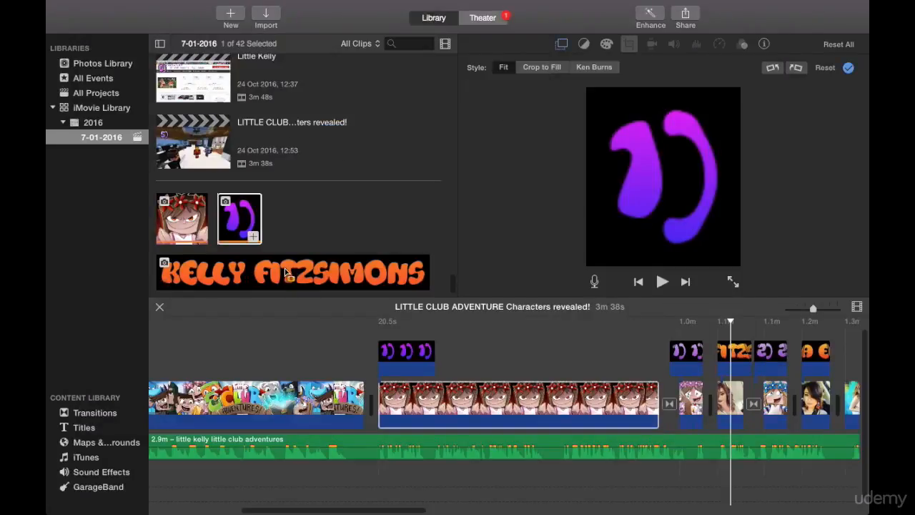
Delete the "1)" overlay above the start of the evil little kelly clip.
{"action": "left_click", "coordinate": [286, 272]}
{"action": "left_click", "coordinate": [386, 347]}
{"action": "key", "text": "Delete"}
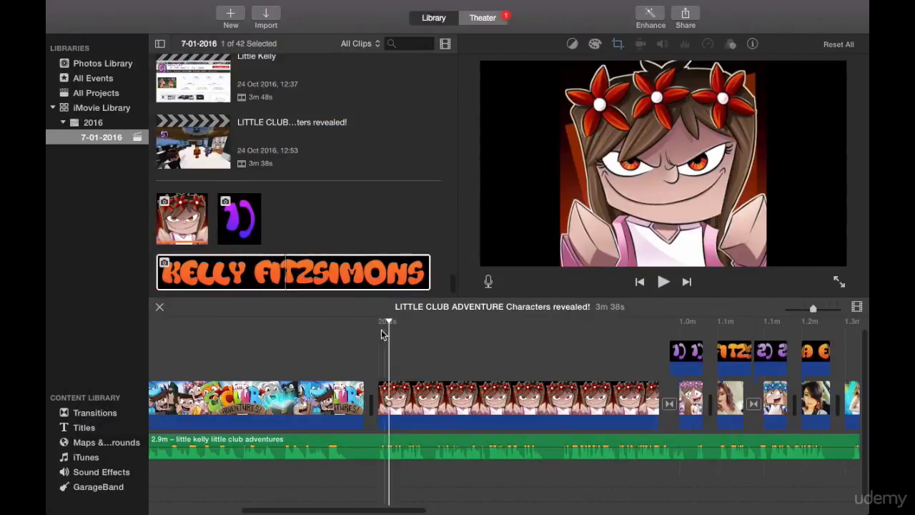
Overlay the KELLY FITZSIMONS logo above the start of the evil little kelly clip at about 20.5 s and play it back.
{"action": "left_click", "coordinate": [279, 266]}
{"action": "left_click_drag", "start_coordinate": [218, 275], "coordinate": [371, 353]}
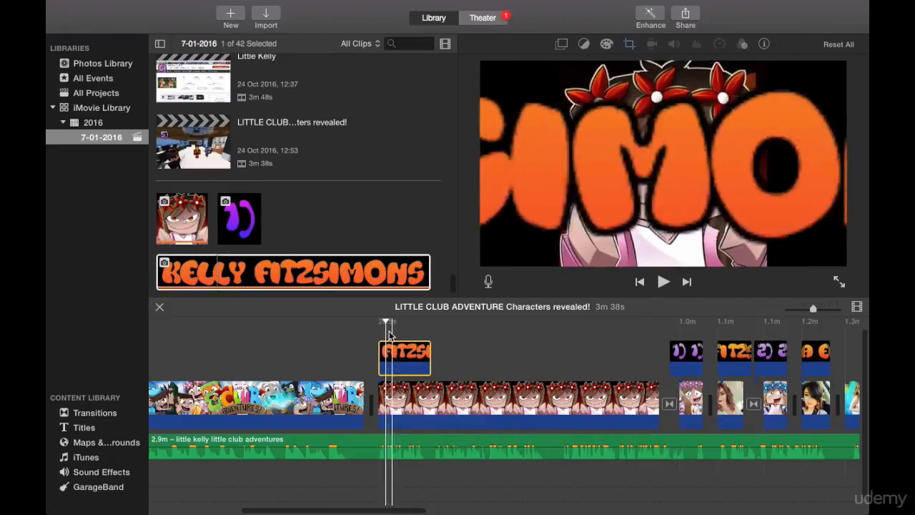
{"action": "left_click", "coordinate": [380, 326]}
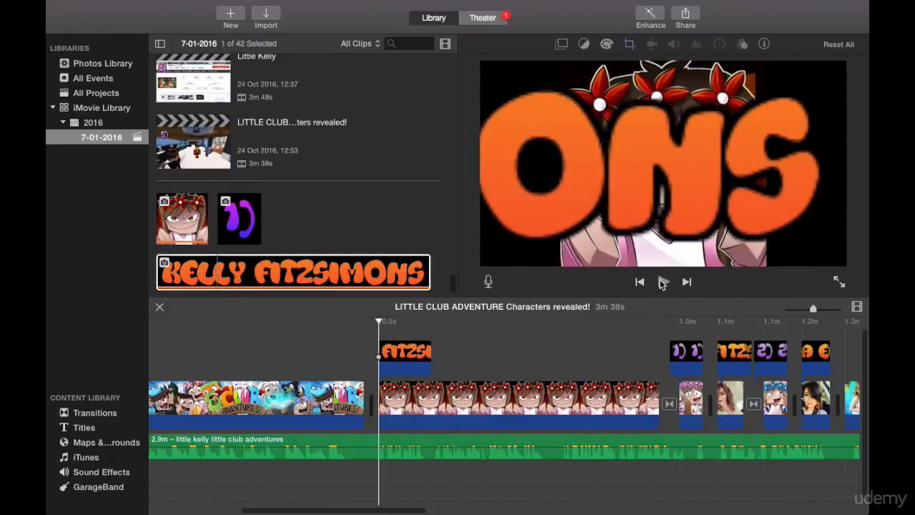
{"action": "left_click", "coordinate": [662, 283]}
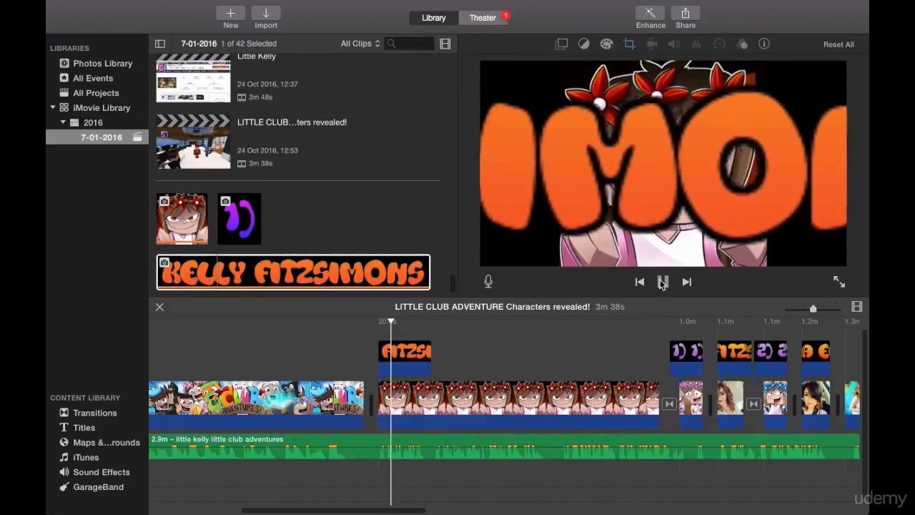
Set the KELLY FITZSIMONS logo overlay at about 20.5 s to Picture in Picture with the Fit crop style.
{"action": "left_click", "coordinate": [662, 283]}
{"action": "left_click", "coordinate": [405, 363]}
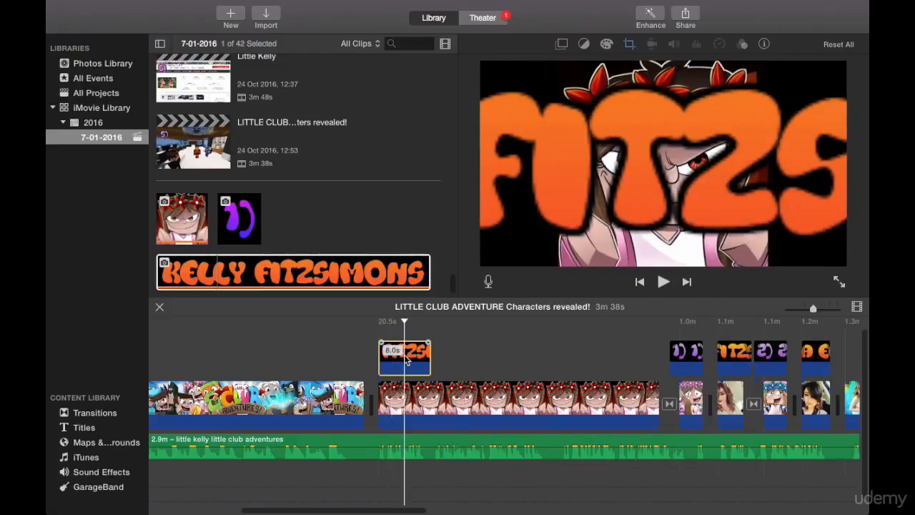
{"action": "left_click", "coordinate": [563, 45]}
{"action": "left_click", "coordinate": [552, 68]}
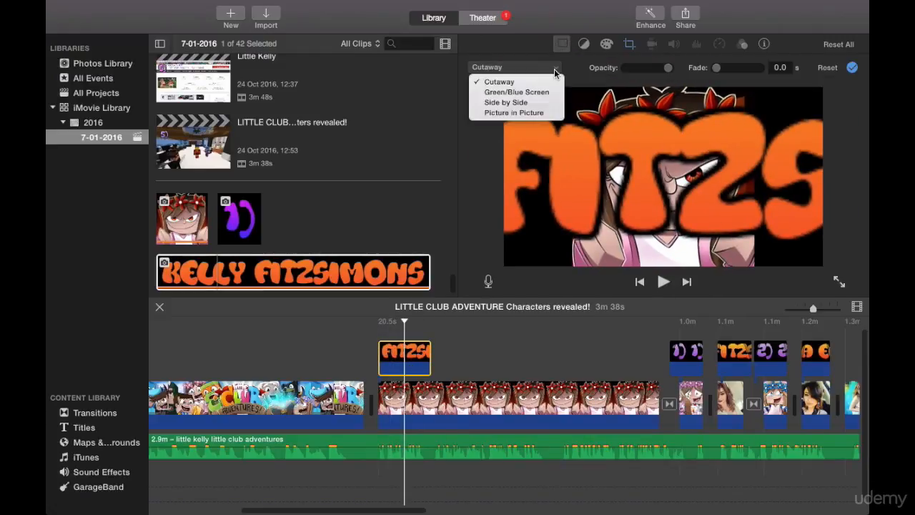
{"action": "left_click", "coordinate": [527, 113]}
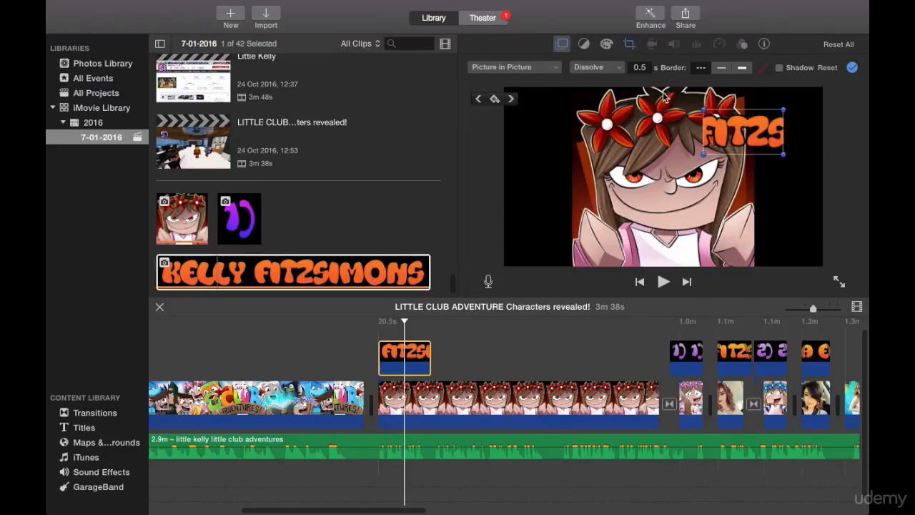
{"action": "left_click", "coordinate": [629, 44]}
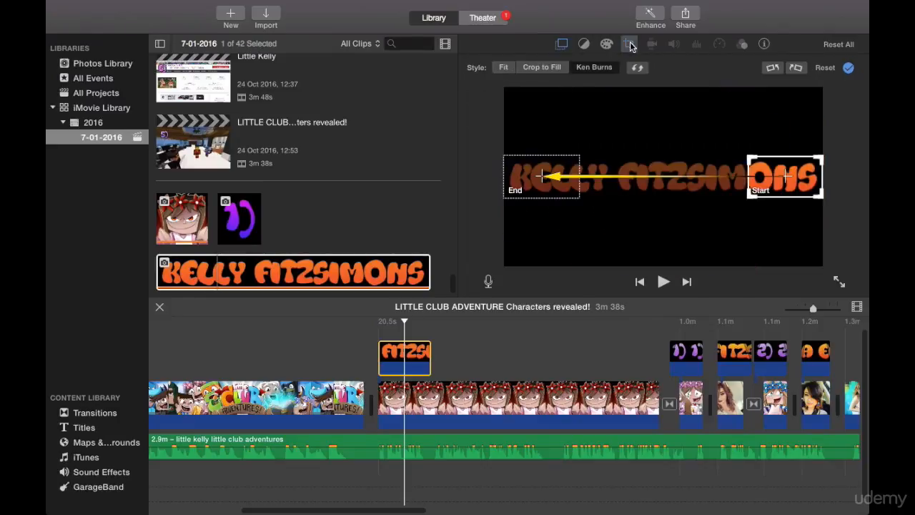
{"action": "left_click", "coordinate": [504, 67]}
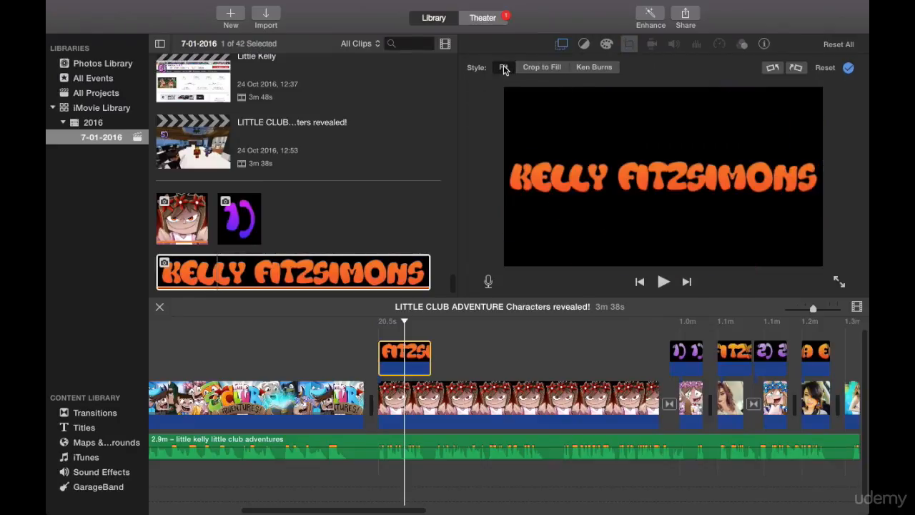
Enlarge the picture-in-picture logo and place it centred across the lower part of the evil little kelly image.
{"action": "left_click", "coordinate": [378, 337]}
{"action": "left_click", "coordinate": [663, 281]}
{"action": "left_click", "coordinate": [400, 356]}
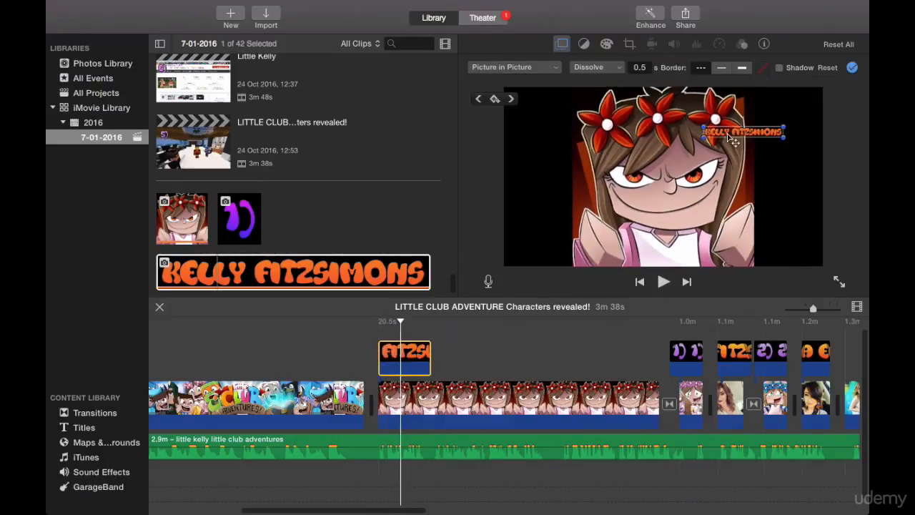
{"action": "left_click_drag", "start_coordinate": [758, 136], "coordinate": [811, 217]}
{"action": "left_click_drag", "start_coordinate": [692, 200], "coordinate": [676, 228]}
Play back the logo overlay from the start of its clip, then the existing overlays from about 1.0m.
{"action": "left_click", "coordinate": [377, 336]}
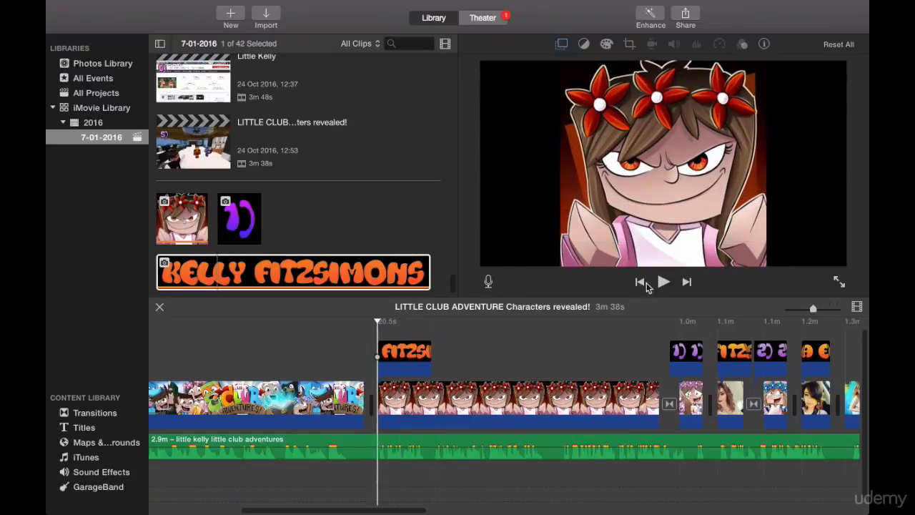
{"action": "left_click", "coordinate": [663, 282]}
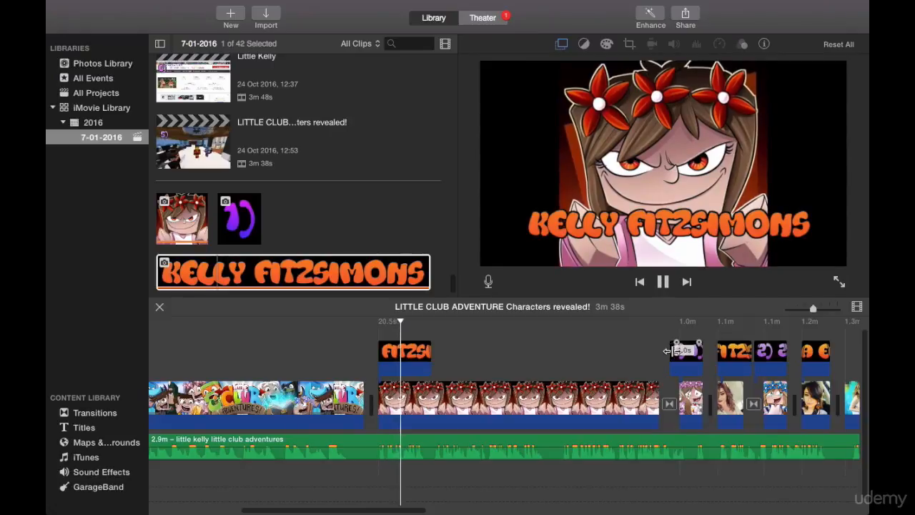
{"action": "left_click", "coordinate": [675, 327]}
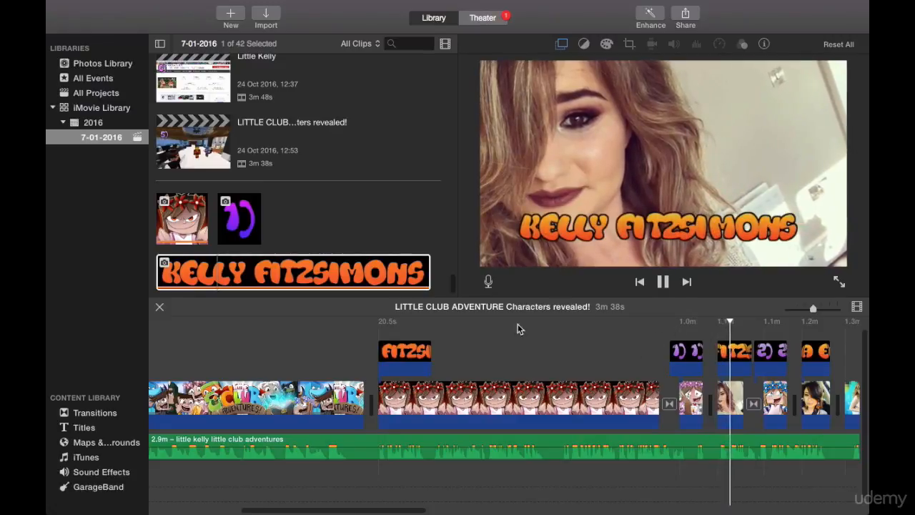
{"action": "left_click", "coordinate": [665, 285]}
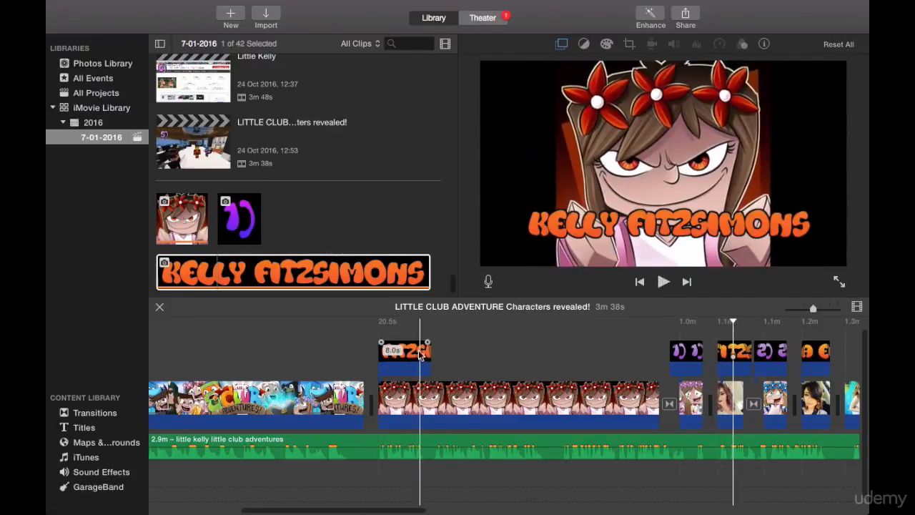
Delete the logo overlay at about 20.5 s and the evil little kelly clip beneath it.
{"action": "left_click", "coordinate": [418, 366]}
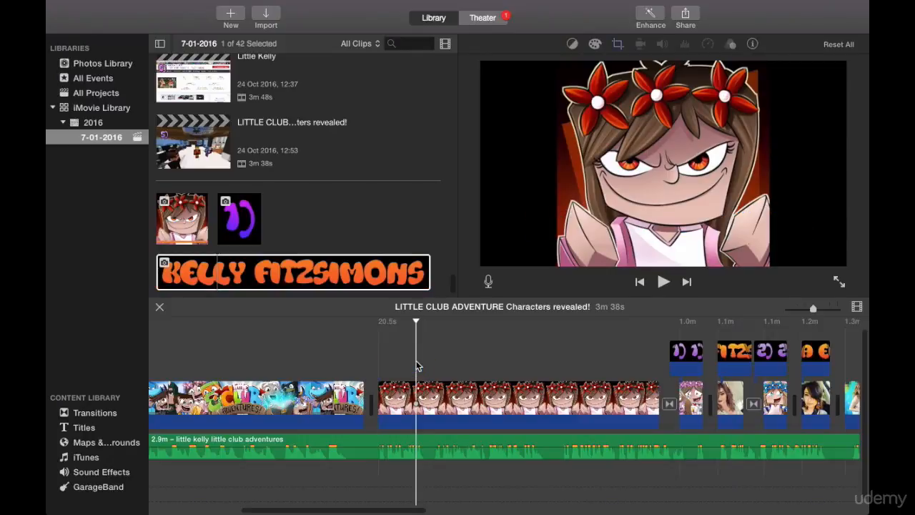
{"action": "left_click", "coordinate": [399, 394]}
{"action": "key", "text": "Delete"}
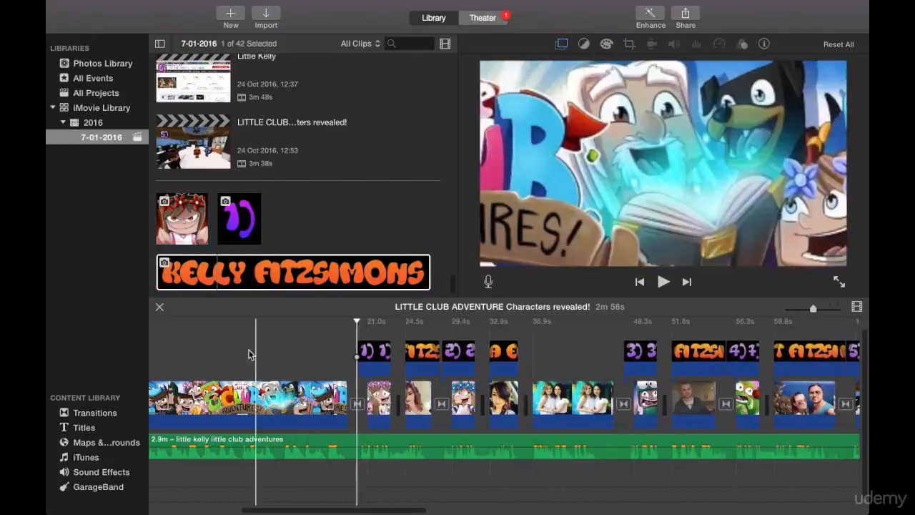
Switch to ScreenFlow and turn off desktop and video recording, leaving only audio from the Yeti Stereo Microphone.
{"action": "scroll", "coordinate": [236, 351], "scroll_direction": "left", "scroll_amount": 5}
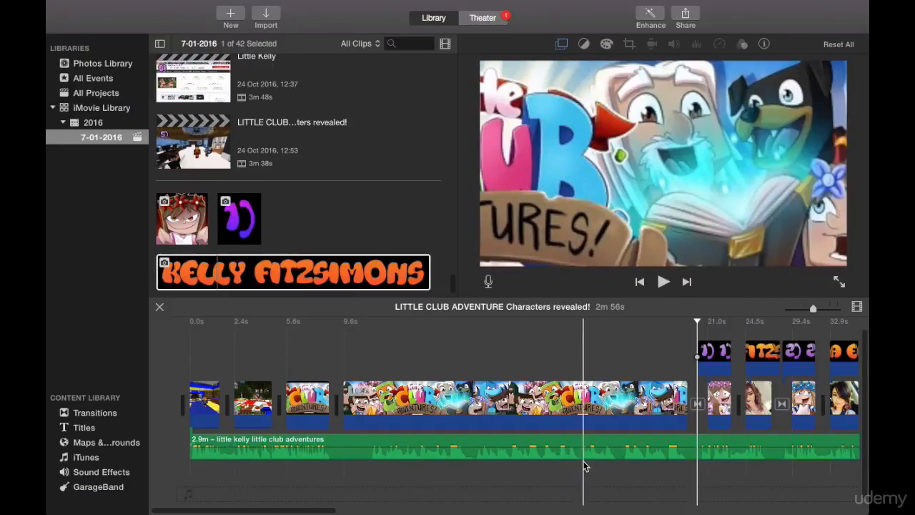
{"action": "mouse_move", "coordinate": [582, 509]}
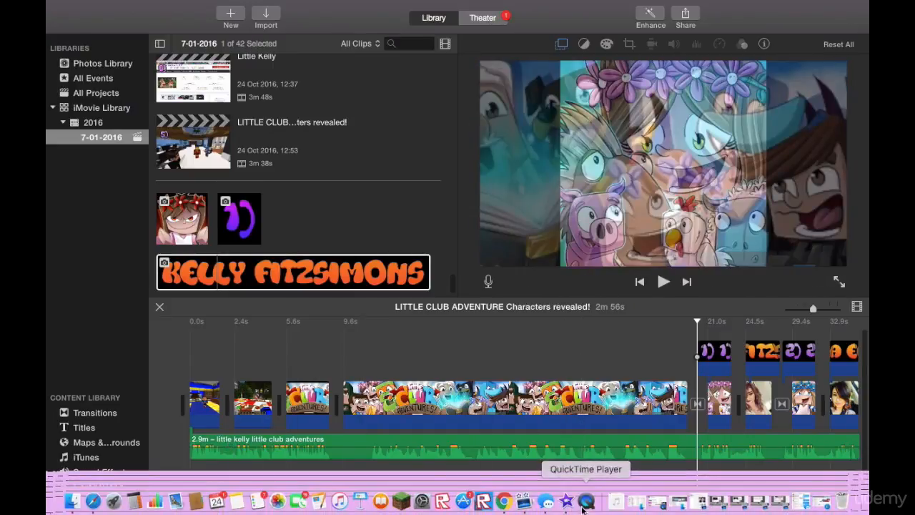
{"action": "left_click", "coordinate": [524, 502]}
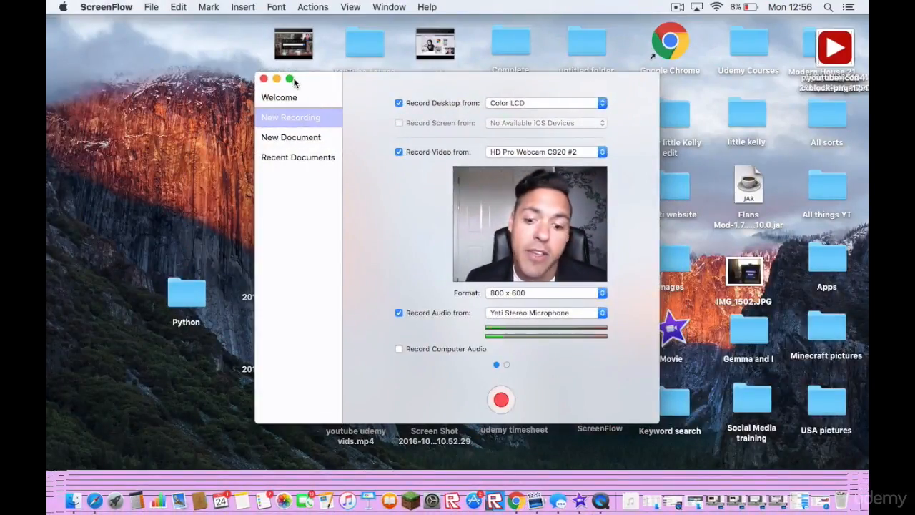
{"action": "left_click", "coordinate": [398, 152]}
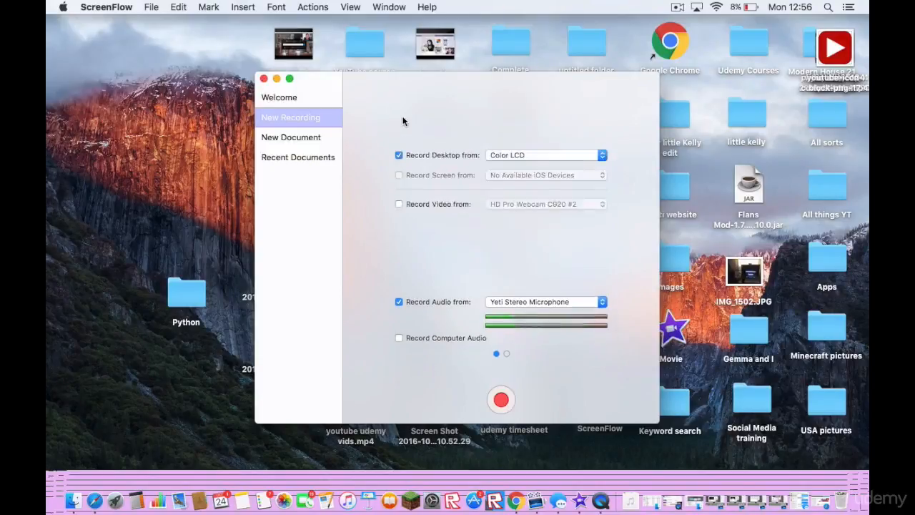
{"action": "left_click", "coordinate": [399, 194]}
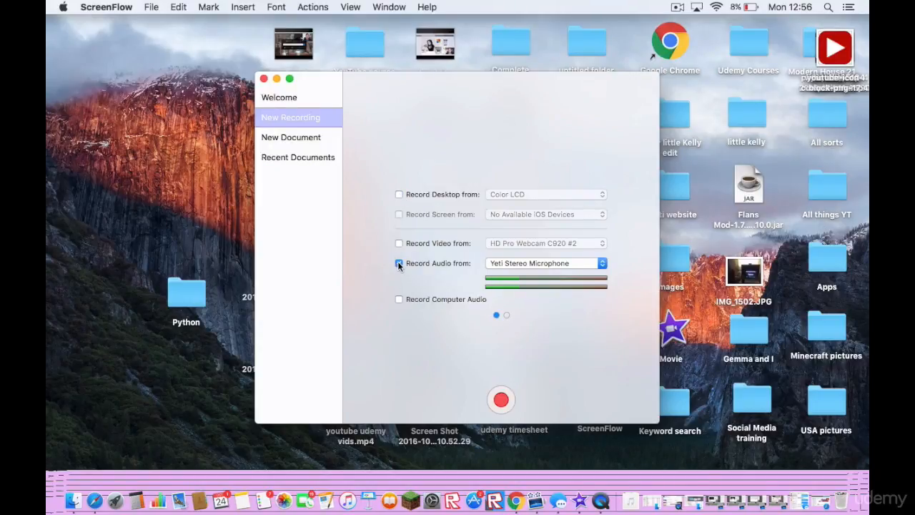
Switch back to iMovie and play the project's opening to hear the little kelly little club adventures audio track.
{"action": "left_click", "coordinate": [579, 502]}
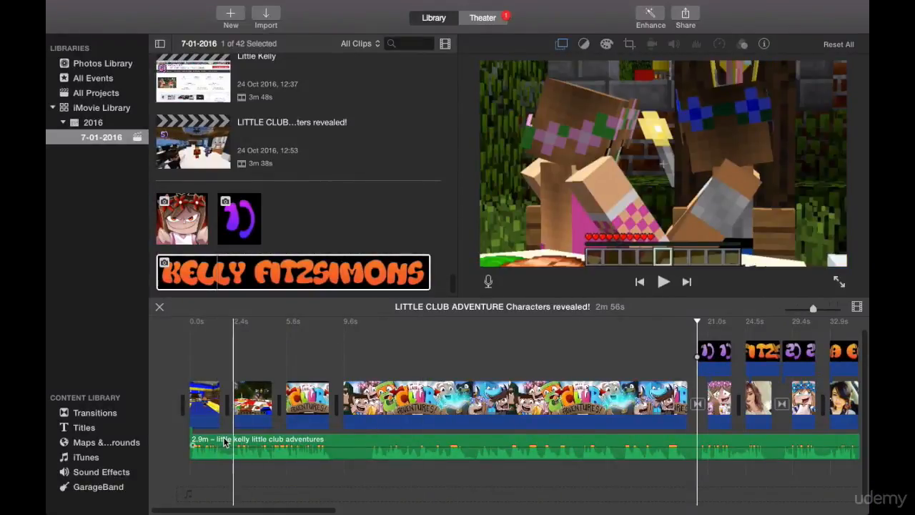
{"action": "left_click", "coordinate": [224, 442]}
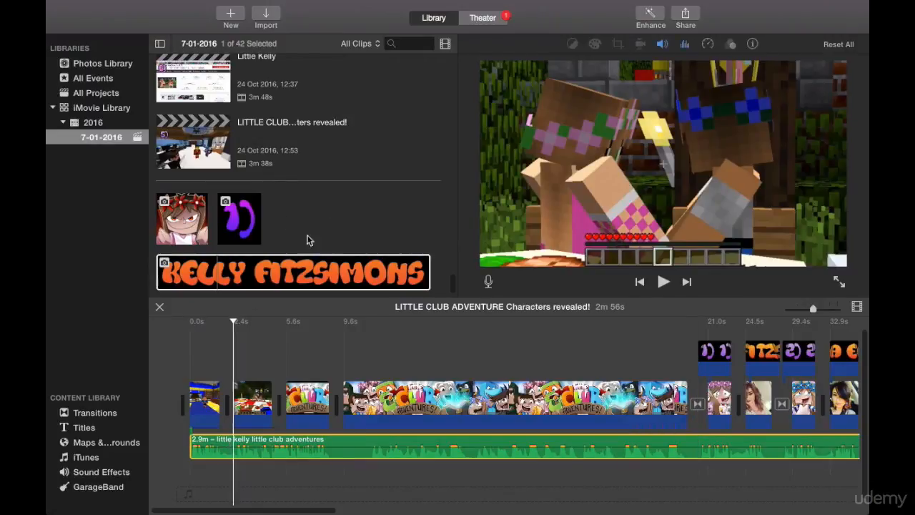
{"action": "left_click", "coordinate": [183, 362]}
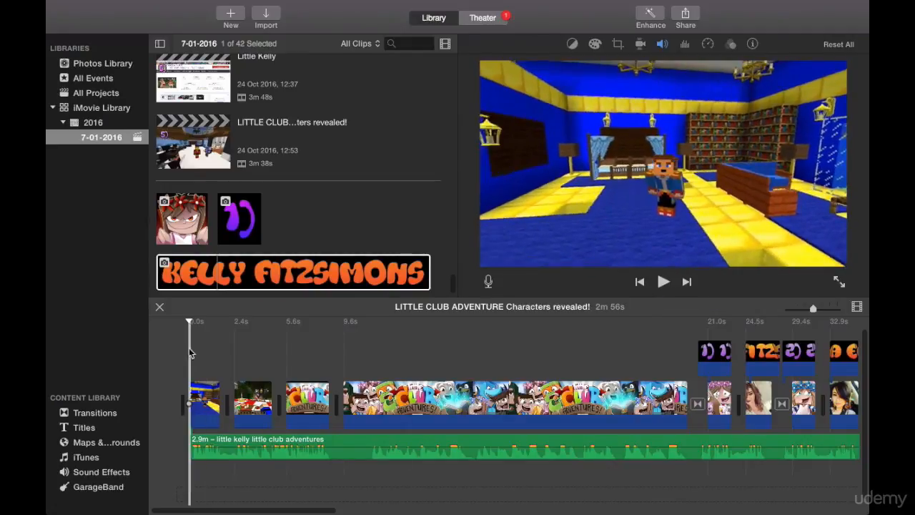
{"action": "left_click", "coordinate": [663, 284]}
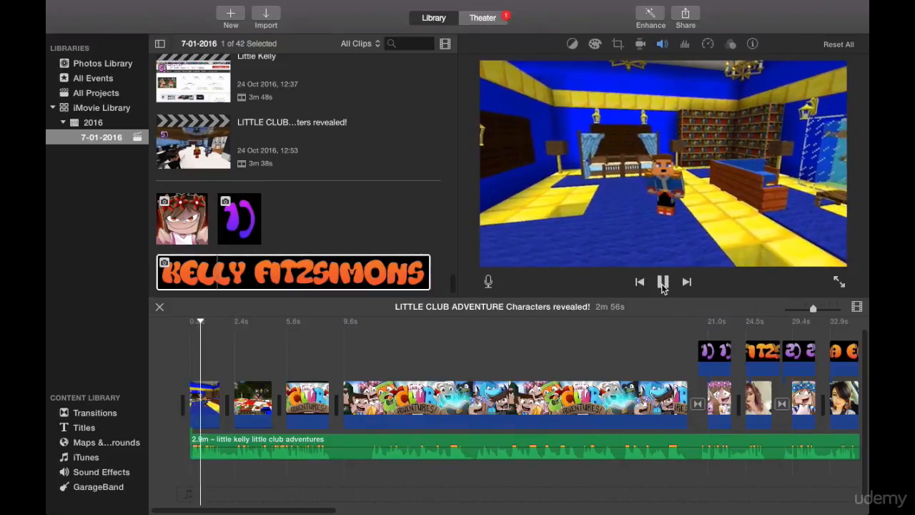
{"action": "left_click", "coordinate": [663, 283]}
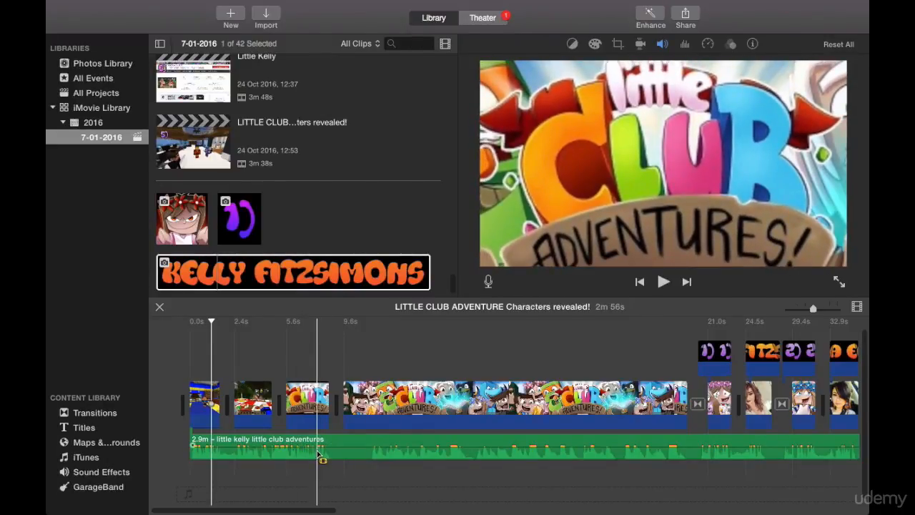
Review the timeline's number and name overlays, including "8)", through to the closing "Thanks for watching!" clip.
{"action": "left_click_drag", "start_coordinate": [360, 270], "coordinate": [322, 263]}
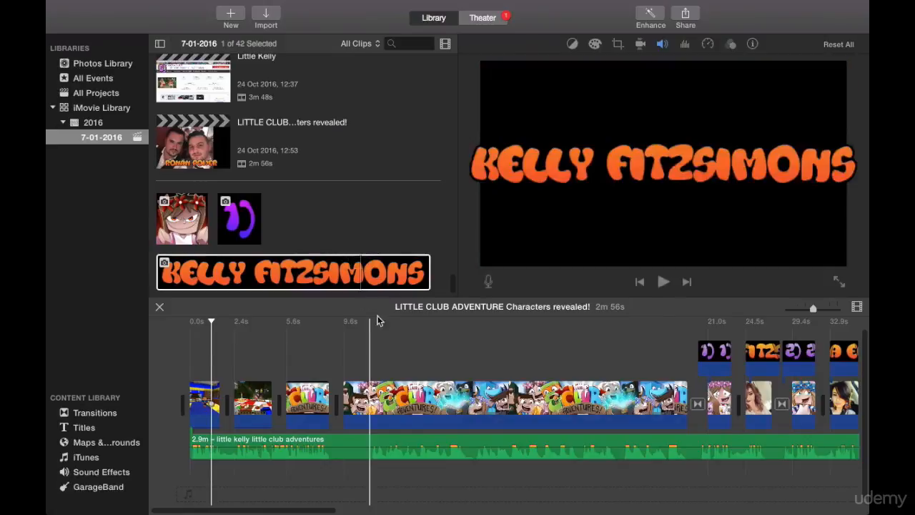
{"action": "left_click_drag", "start_coordinate": [383, 351], "coordinate": [162, 334]}
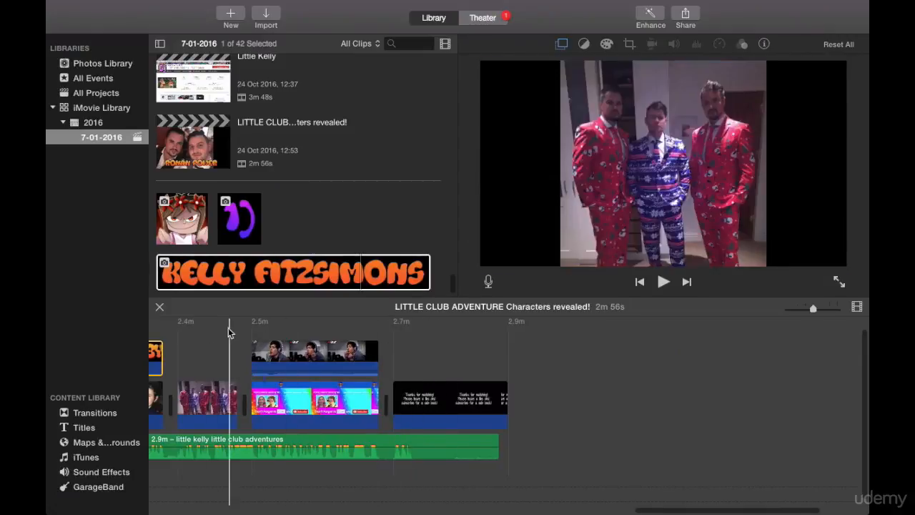
{"action": "scroll", "coordinate": [178, 336], "scroll_direction": "left", "scroll_amount": 10}
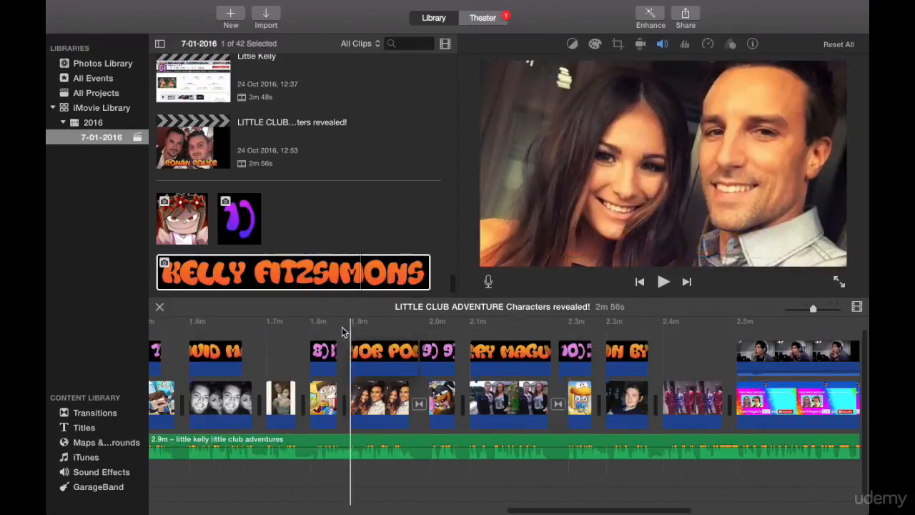
{"action": "left_click", "coordinate": [313, 335]}
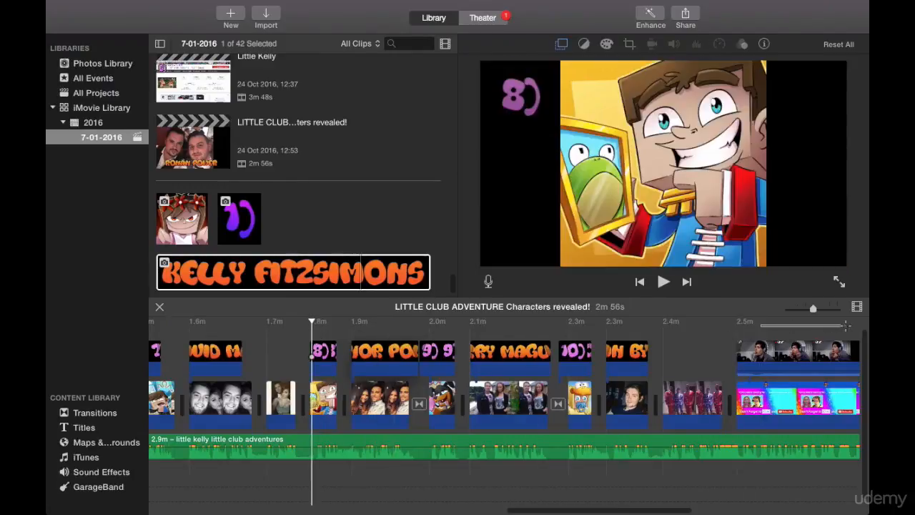
{"action": "scroll", "coordinate": [761, 343], "scroll_direction": "right", "scroll_amount": 10}
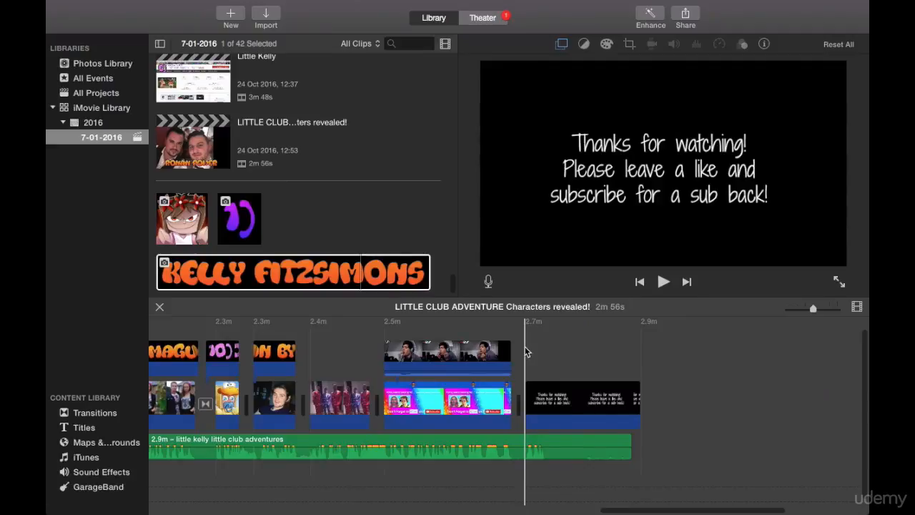
{"action": "left_click", "coordinate": [527, 351]}
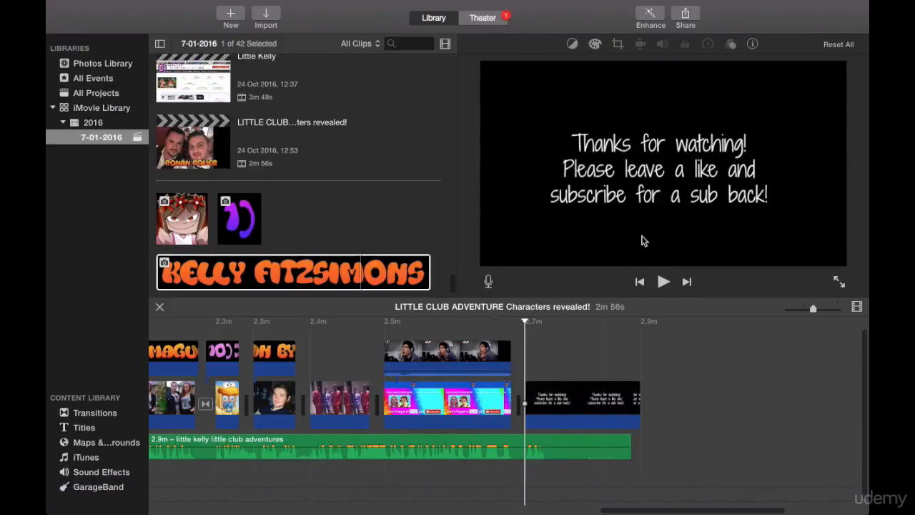
Switch to Chrome, open the photo editor on the PicMonkey site and dismiss the templates announcement.
{"action": "mouse_move", "coordinate": [551, 505]}
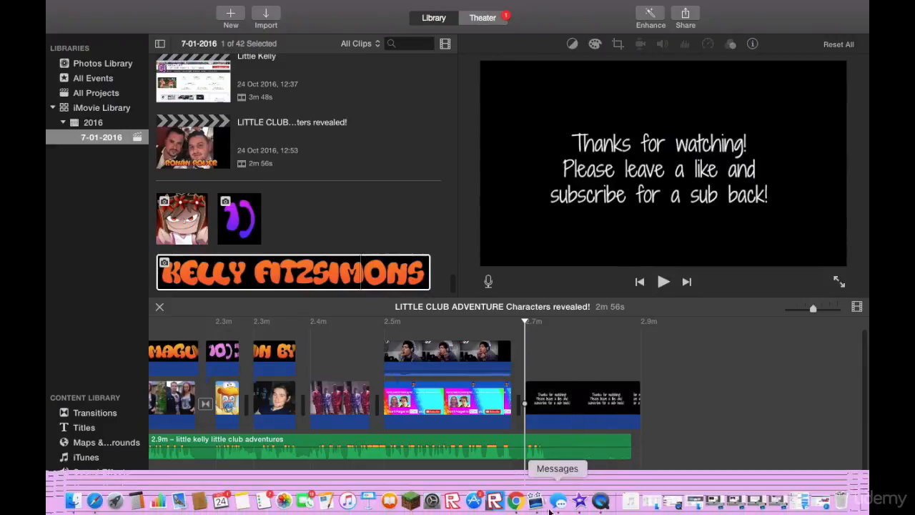
{"action": "left_click", "coordinate": [518, 503]}
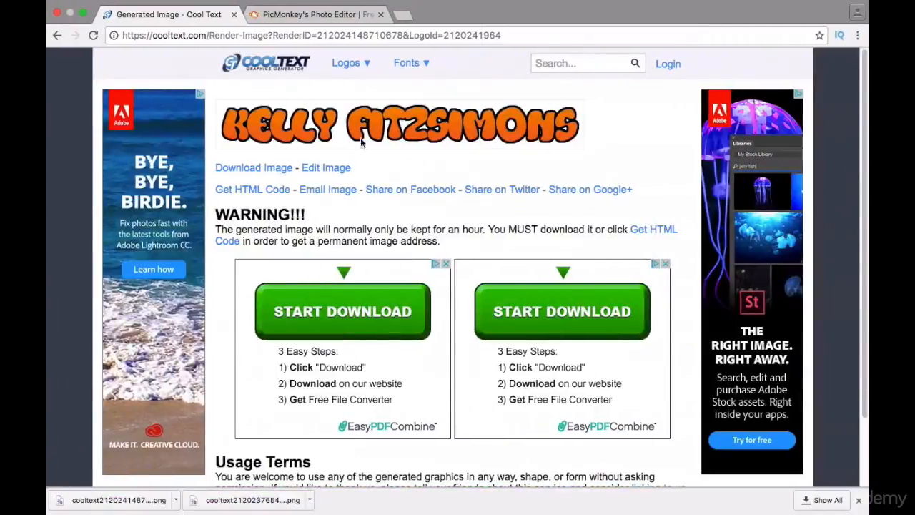
{"action": "left_click", "coordinate": [303, 13]}
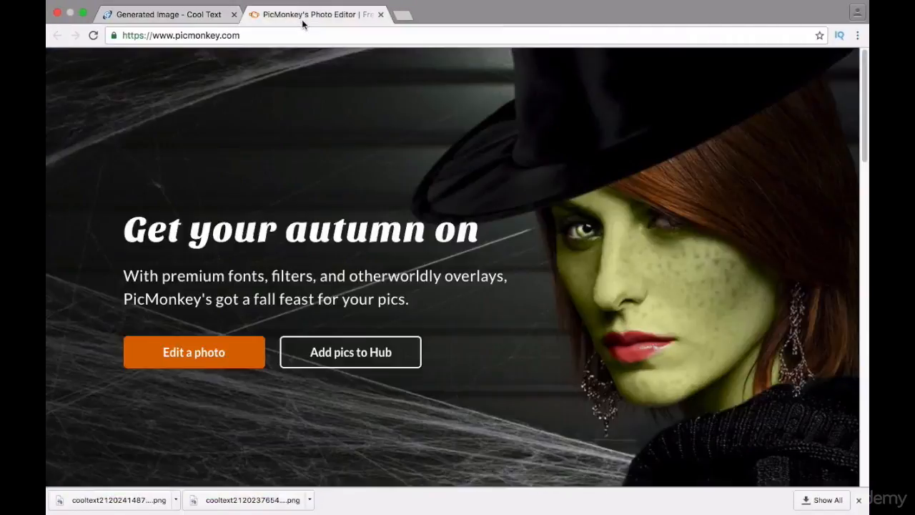
{"action": "left_click", "coordinate": [231, 343]}
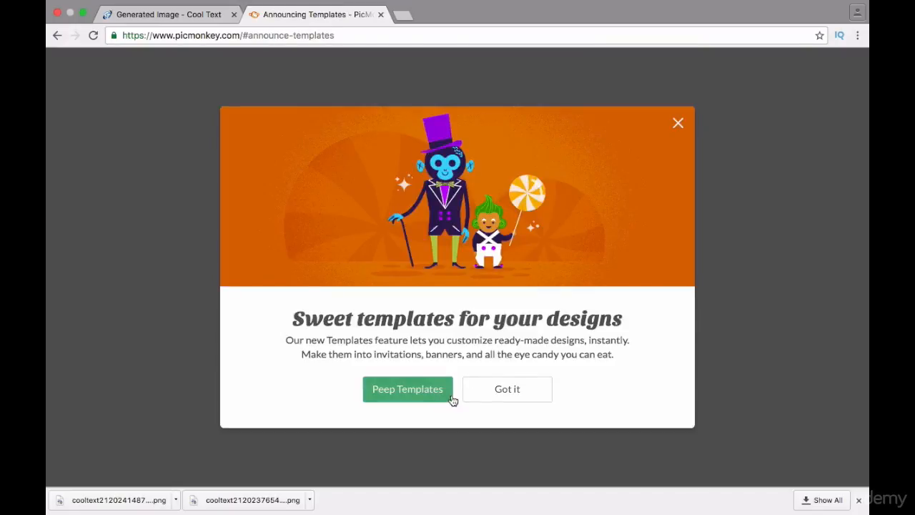
{"action": "left_click", "coordinate": [504, 388]}
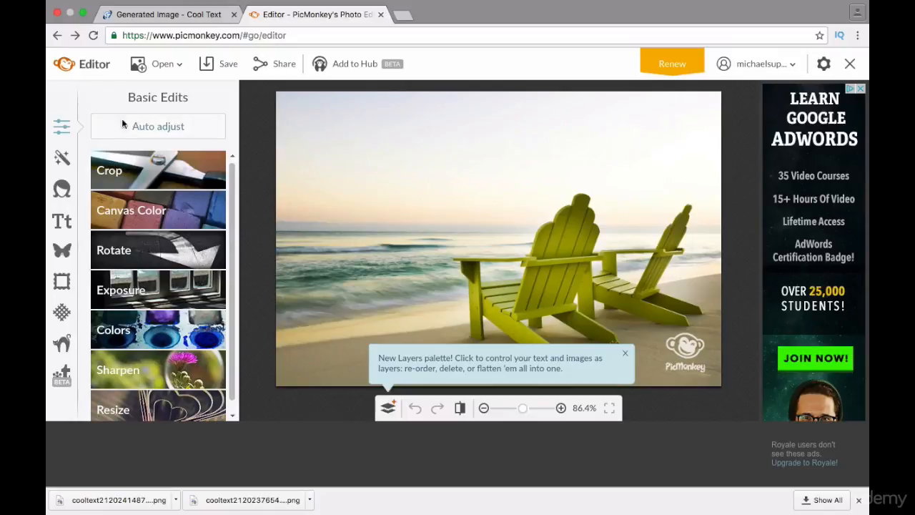
Start a crop of the beach photo at an actual size of 1280 x 720 with photo scaling enabled.
{"action": "left_click", "coordinate": [157, 170]}
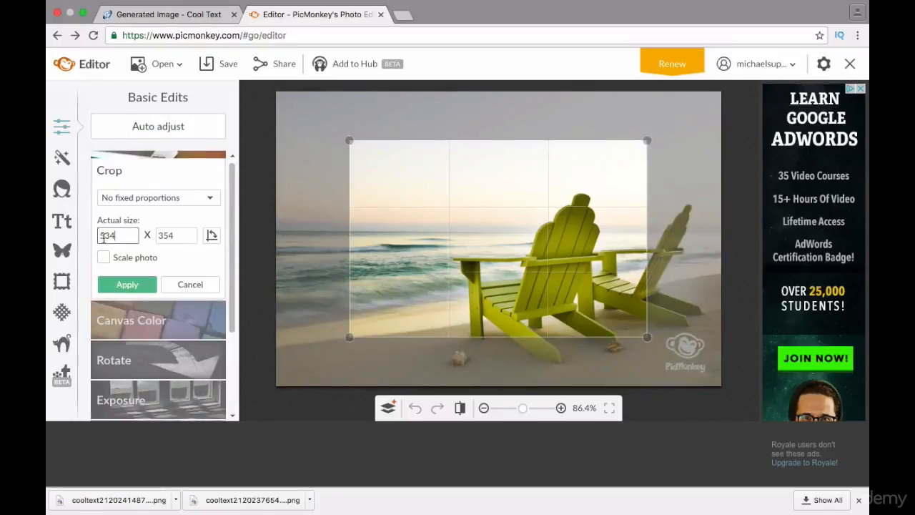
{"action": "type", "text": "800"}
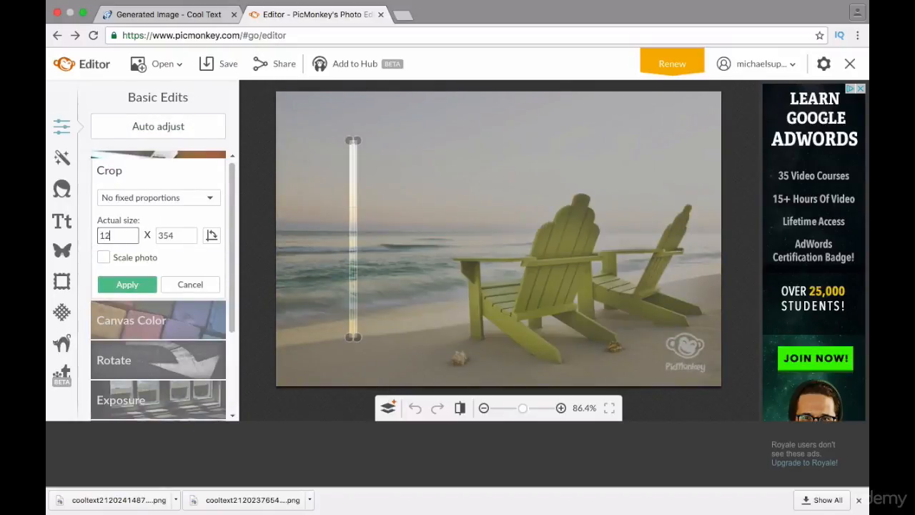
{"action": "left_click", "coordinate": [104, 258]}
{"action": "type", "text": "1280"}
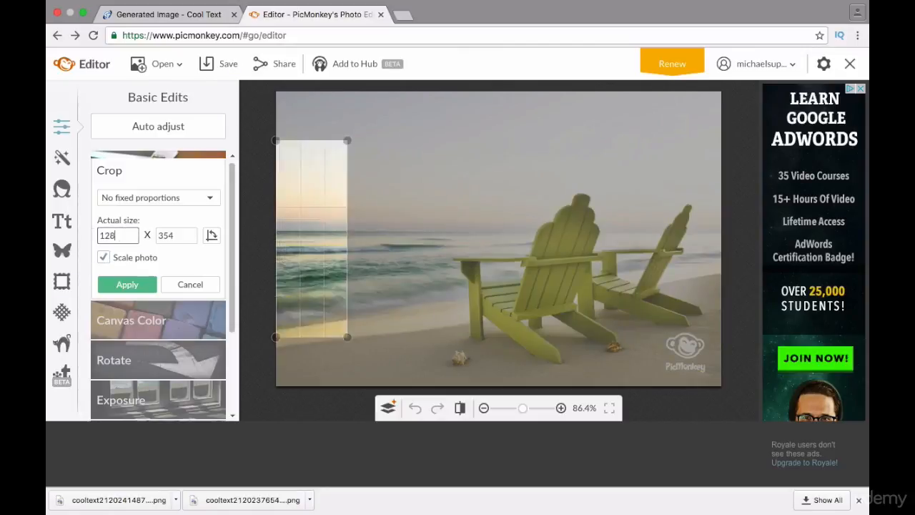
{"action": "key", "text": "Tab"}
{"action": "type", "text": "720"}
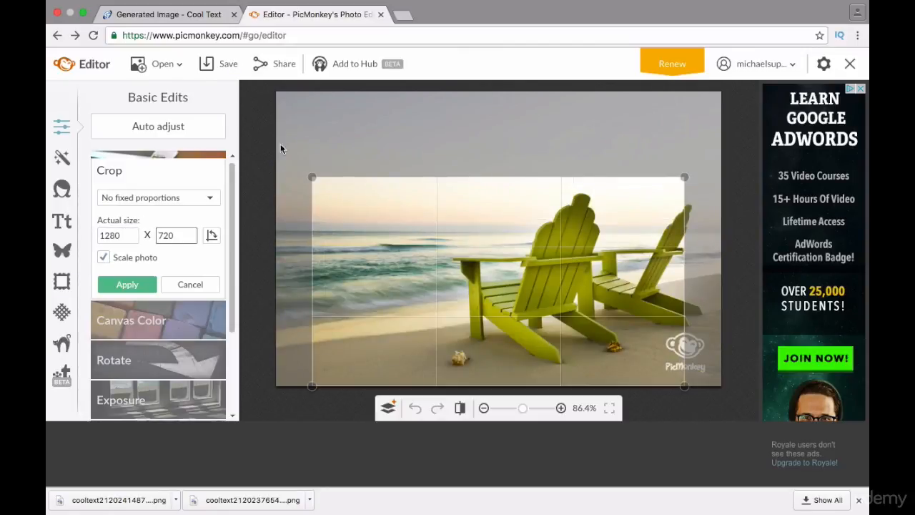
Enlarge the crop area to span the full width of the beach photo and apply the crop.
{"action": "left_click_drag", "start_coordinate": [313, 177], "coordinate": [252, 138]}
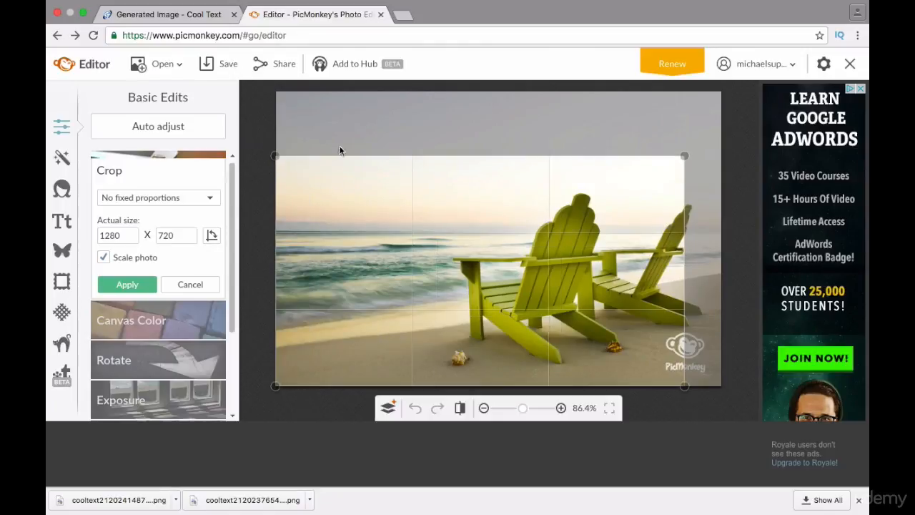
{"action": "left_click_drag", "start_coordinate": [684, 157], "coordinate": [721, 120]}
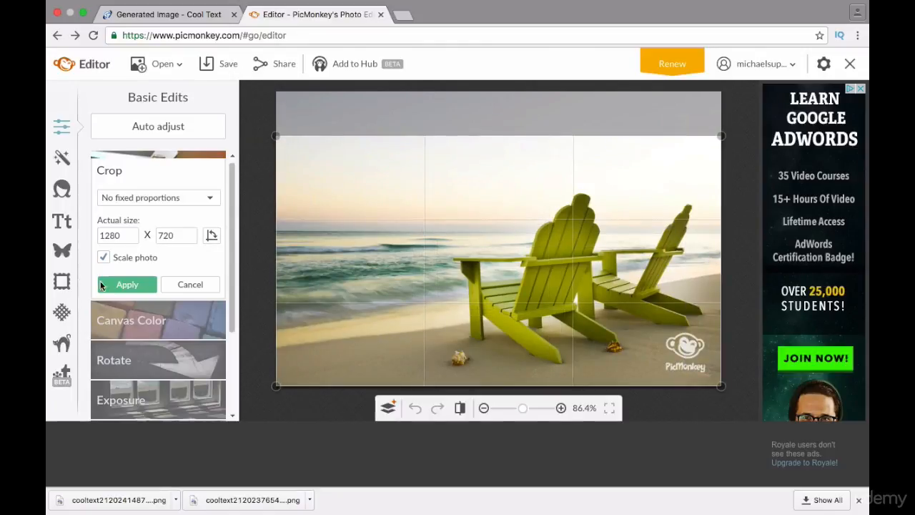
{"action": "left_click", "coordinate": [119, 285]}
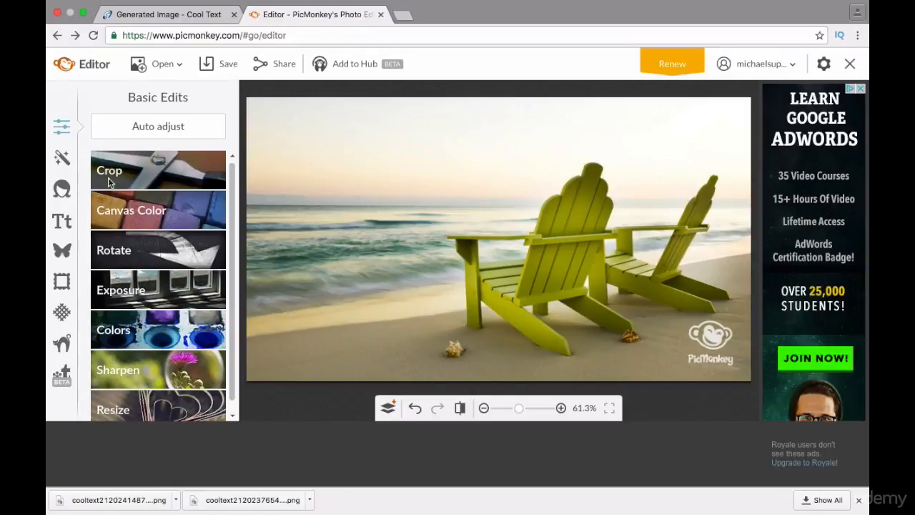
Change the canvas color to solid black, 000000, and apply it.
{"action": "left_click", "coordinate": [123, 213]}
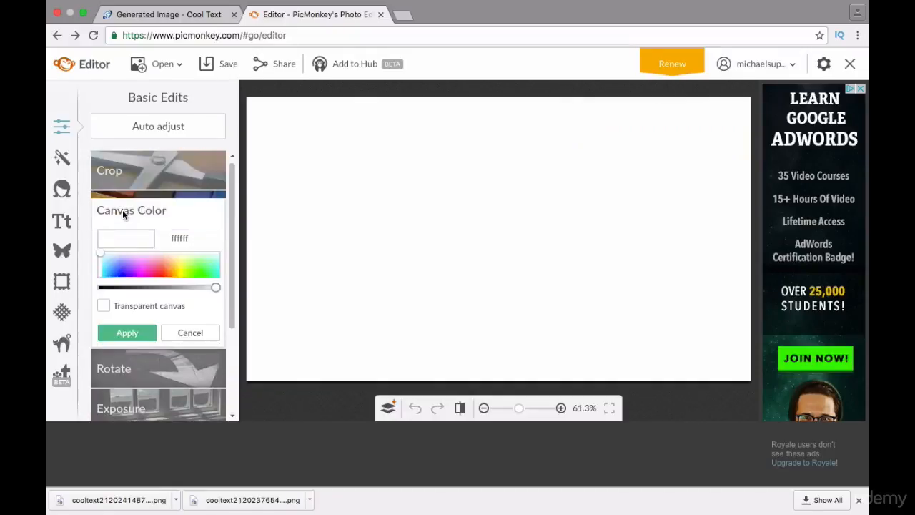
{"action": "left_click", "coordinate": [101, 288]}
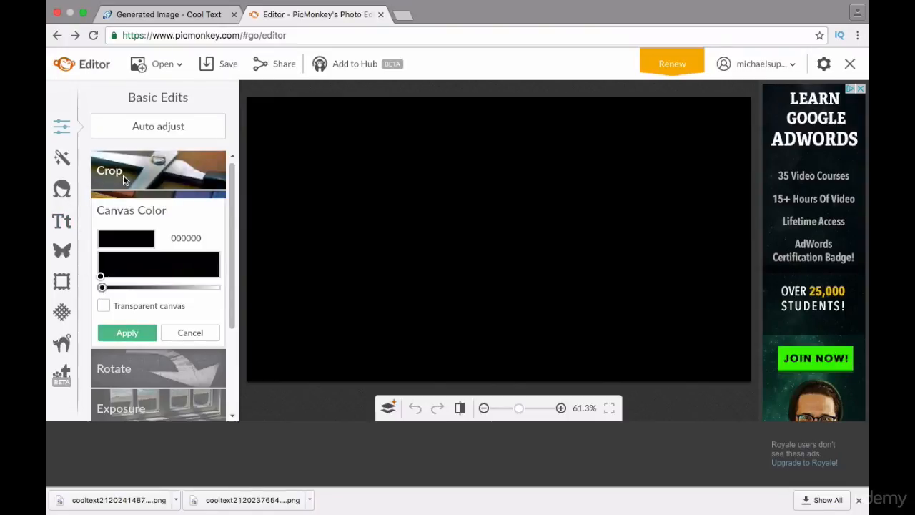
{"action": "left_click", "coordinate": [122, 332]}
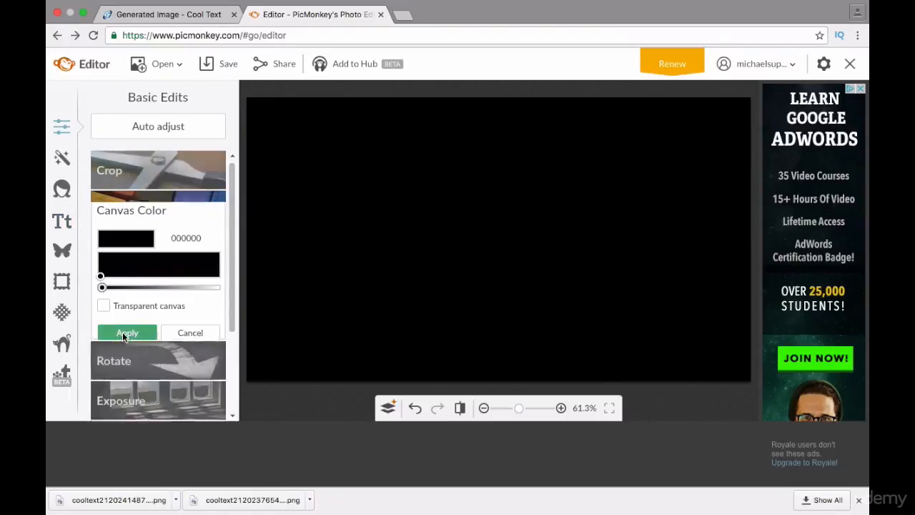
Add an Arial text box reading "Thanks for watching" with "Please Like and Subscribe" on a new line below.
{"action": "left_click", "coordinate": [63, 220]}
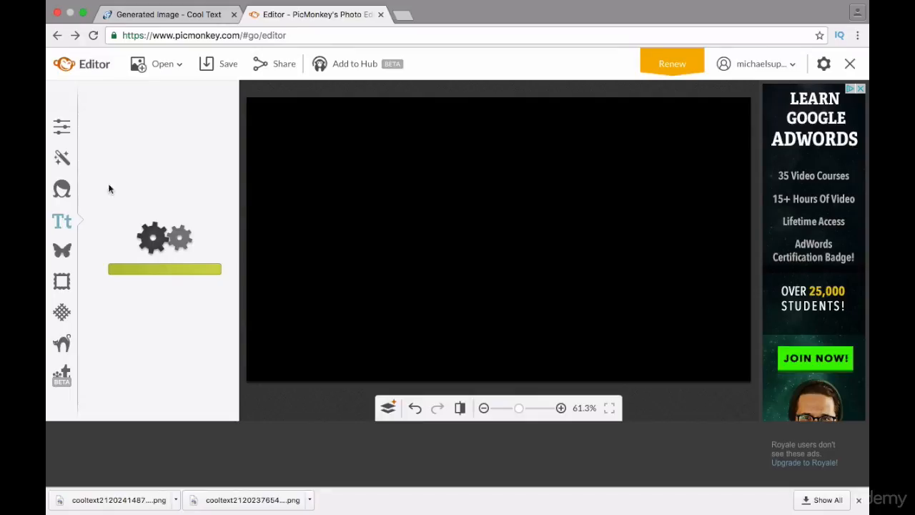
{"action": "left_click", "coordinate": [157, 126]}
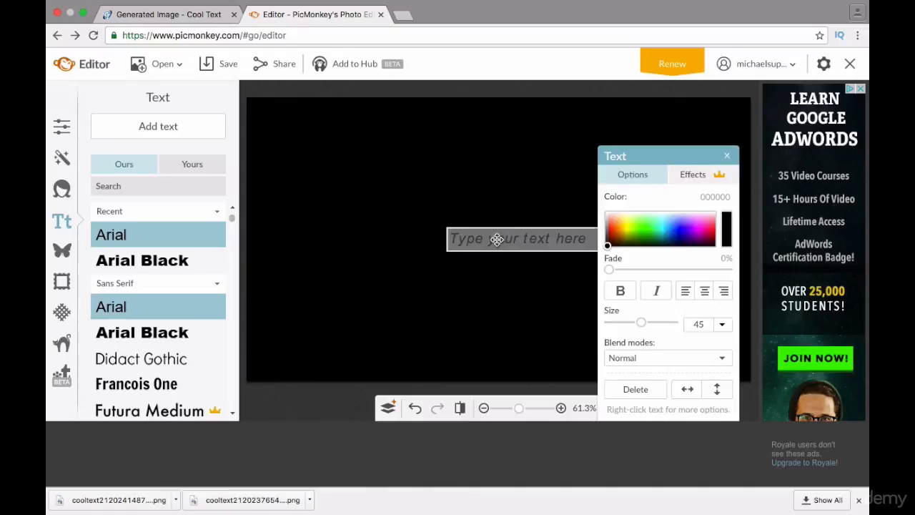
{"action": "type", "text": "Thanks for watching"}
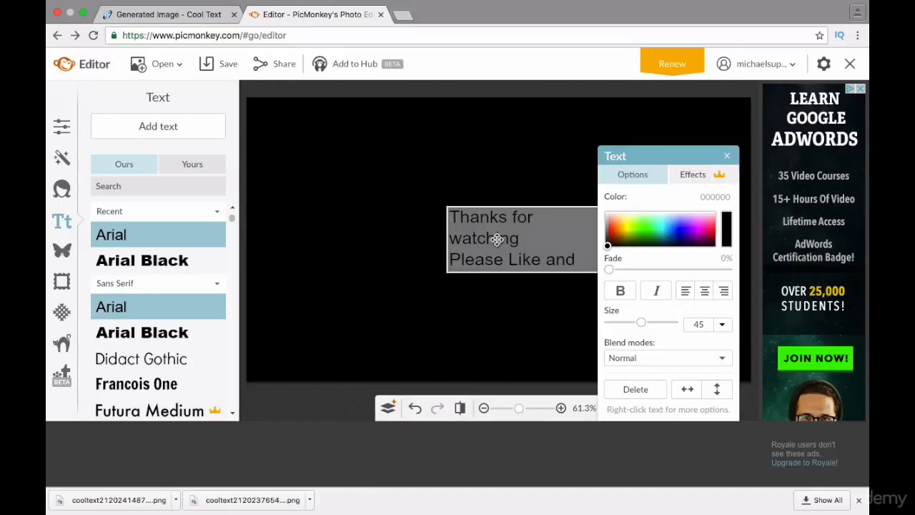
{"action": "key", "text": "Return"}
{"action": "type", "text": "Subscriber"}
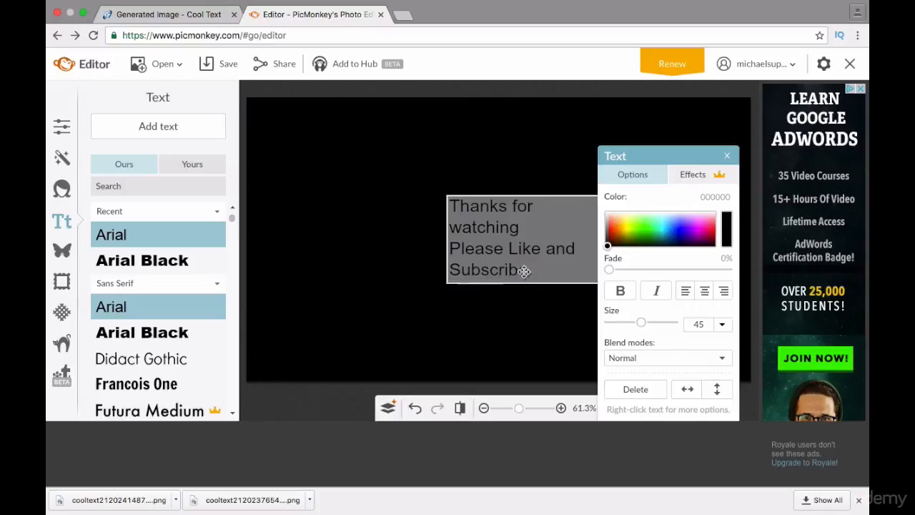
Center-align the whole message and enlarge it to size 90 in a wider text box.
{"action": "left_click_drag", "start_coordinate": [521, 267], "coordinate": [429, 194]}
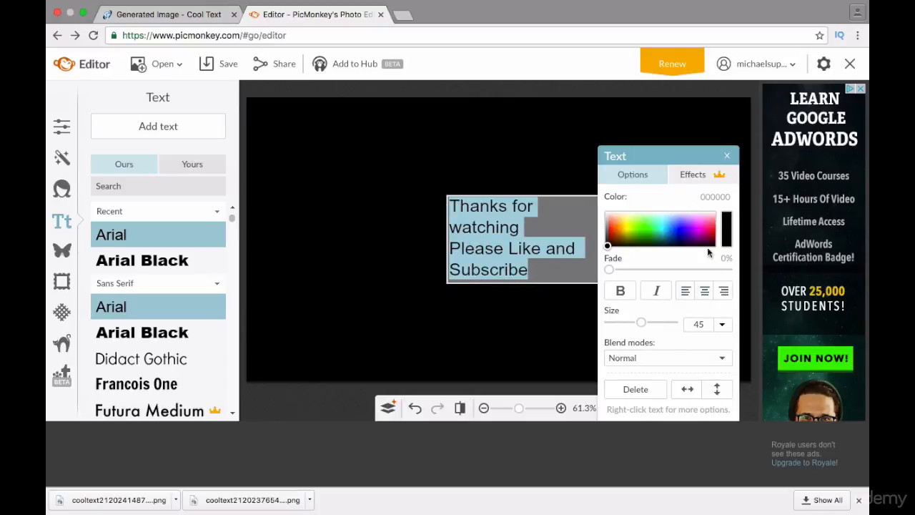
{"action": "left_click", "coordinate": [705, 291]}
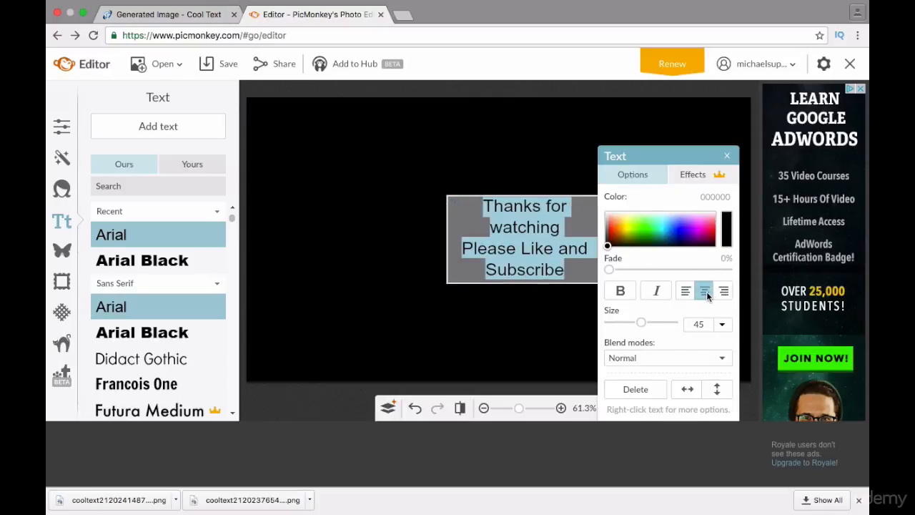
{"action": "left_click_drag", "start_coordinate": [643, 322], "coordinate": [657, 322]}
{"action": "key", "text": "BackSpace"}
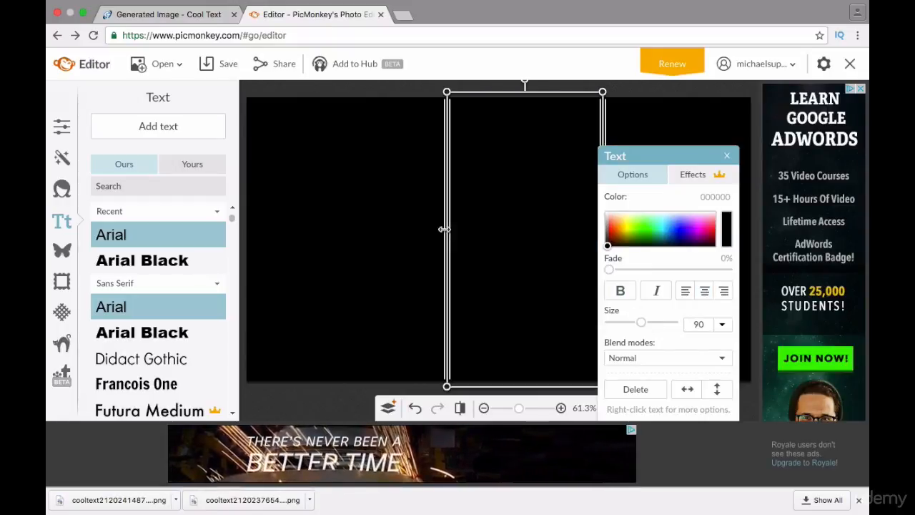
{"action": "left_click_drag", "start_coordinate": [447, 230], "coordinate": [307, 231]}
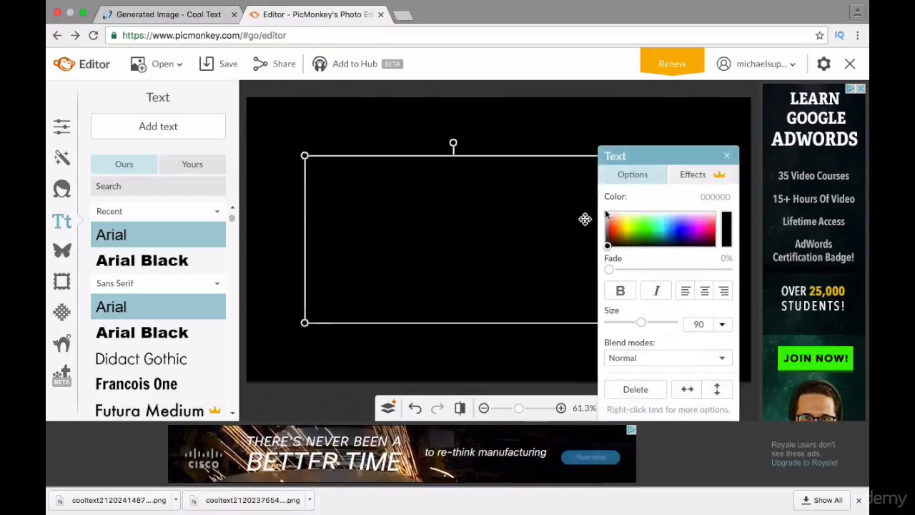
Color the message white and move the Text palette clear of the text box.
{"action": "left_click", "coordinate": [607, 238]}
{"action": "left_click_drag", "start_coordinate": [606, 236], "coordinate": [604, 211]}
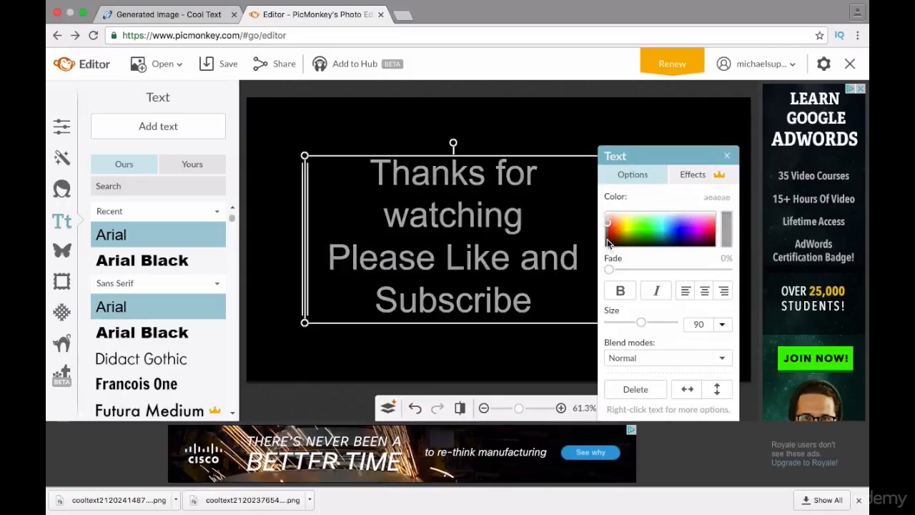
{"action": "left_click", "coordinate": [558, 139]}
{"action": "left_click", "coordinate": [572, 236]}
{"action": "left_click_drag", "start_coordinate": [639, 153], "coordinate": [712, 183]}
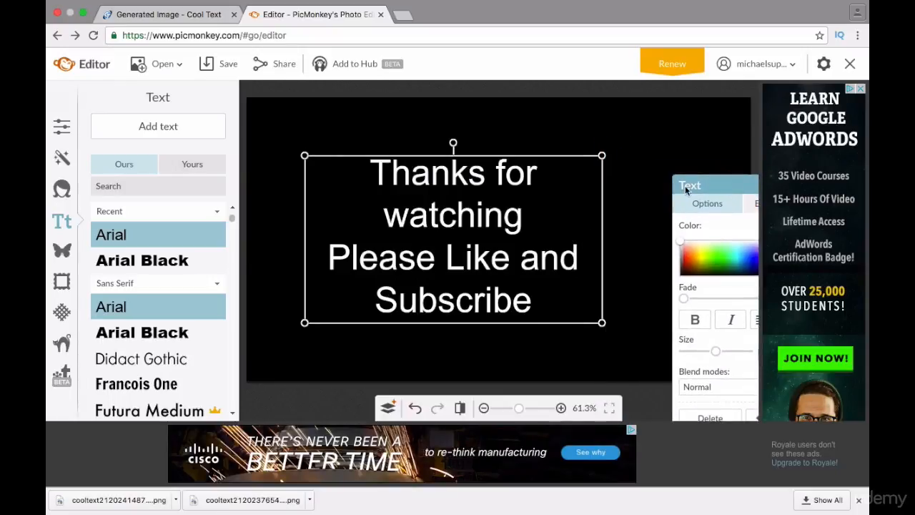